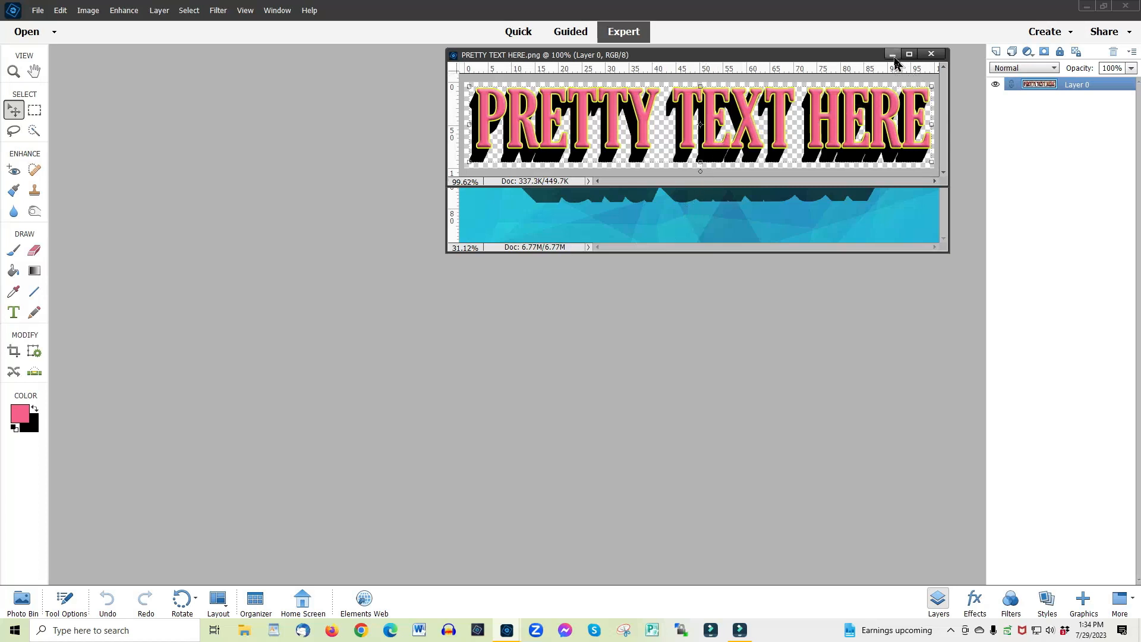
# Minimize all the open sample shadow-text images to clear the workspace.
pyautogui.click(892, 54)
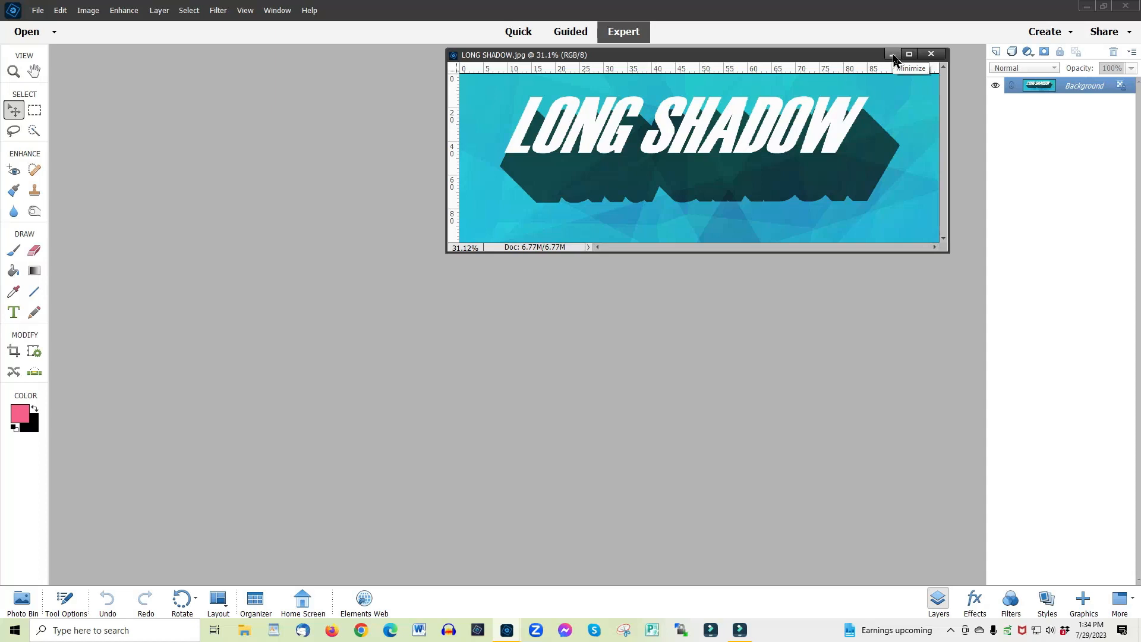
pyautogui.click(892, 54)
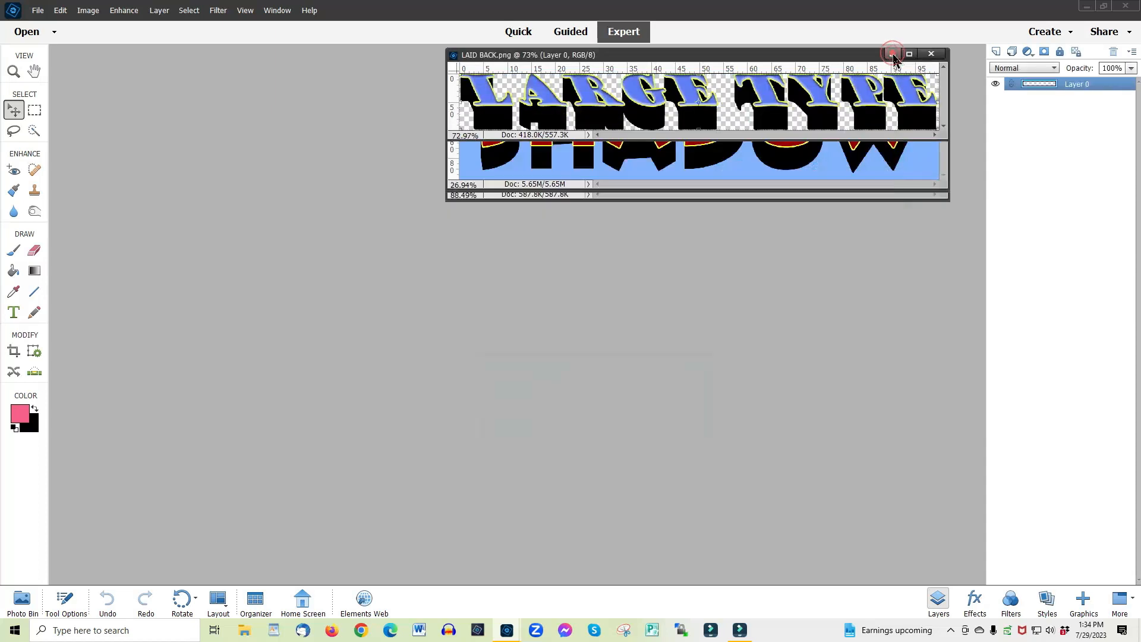
pyautogui.click(892, 54)
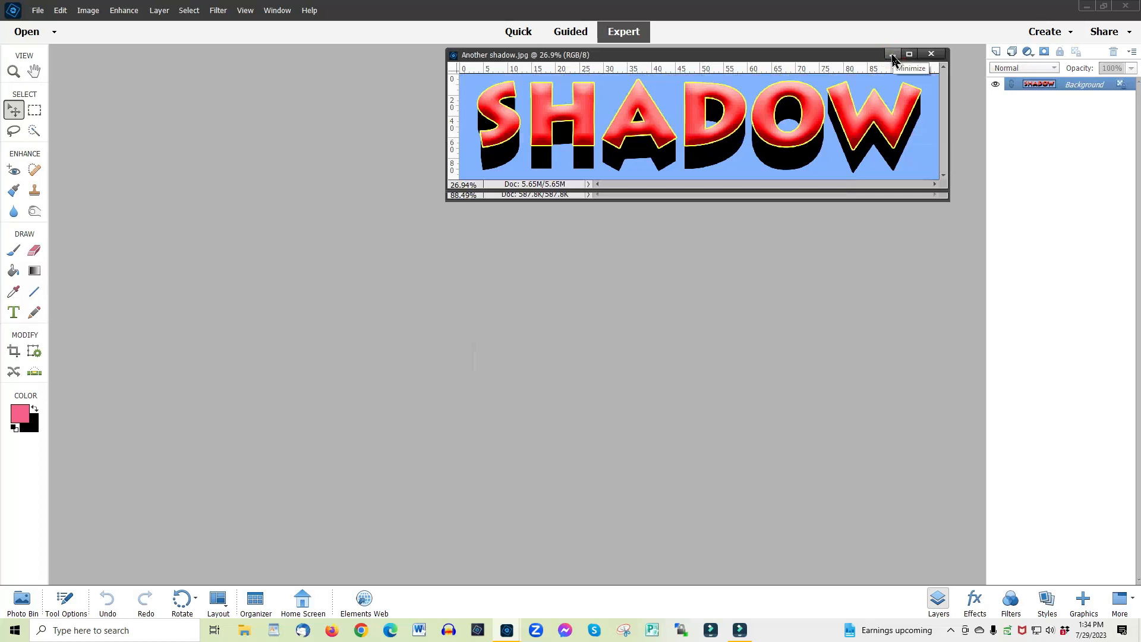
pyautogui.click(892, 54)
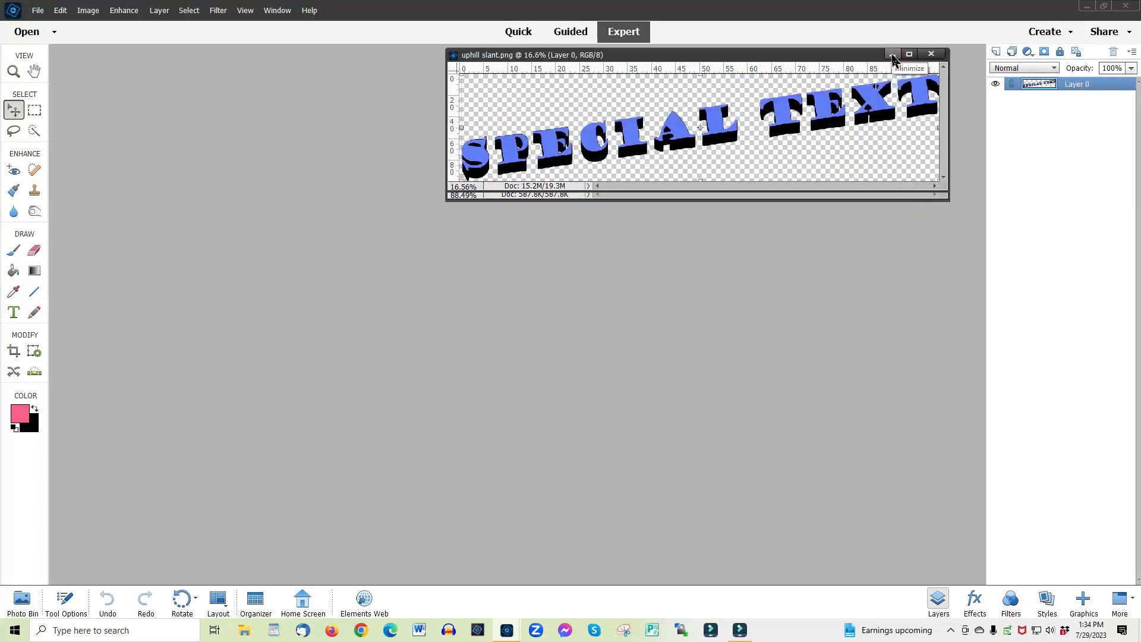
pyautogui.click(892, 54)
pyautogui.click(892, 55)
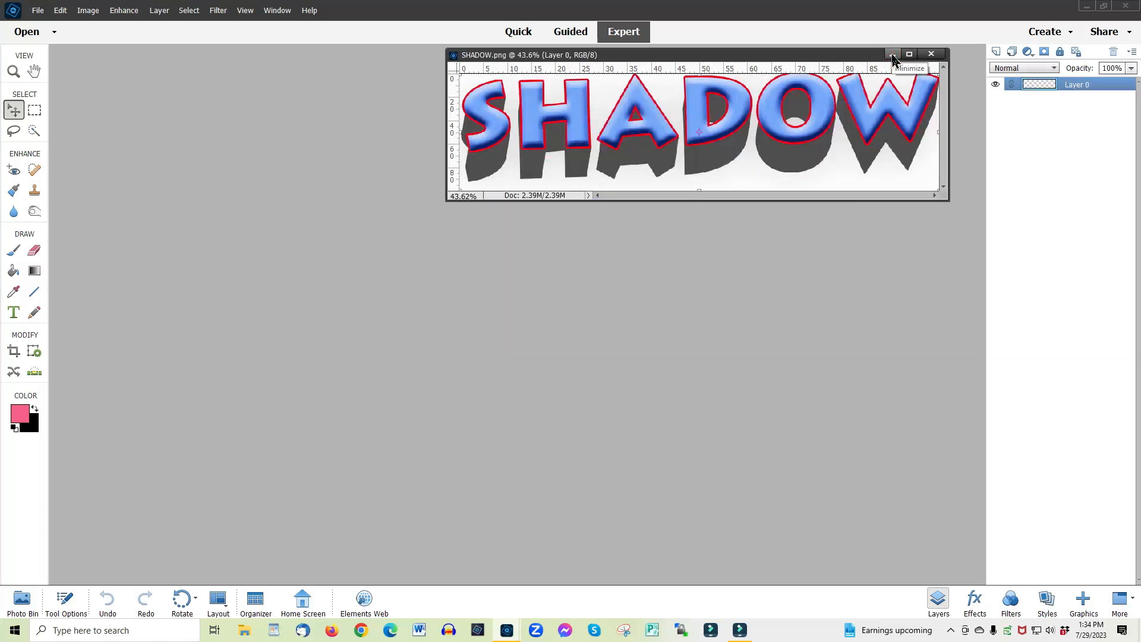
pyautogui.click(892, 54)
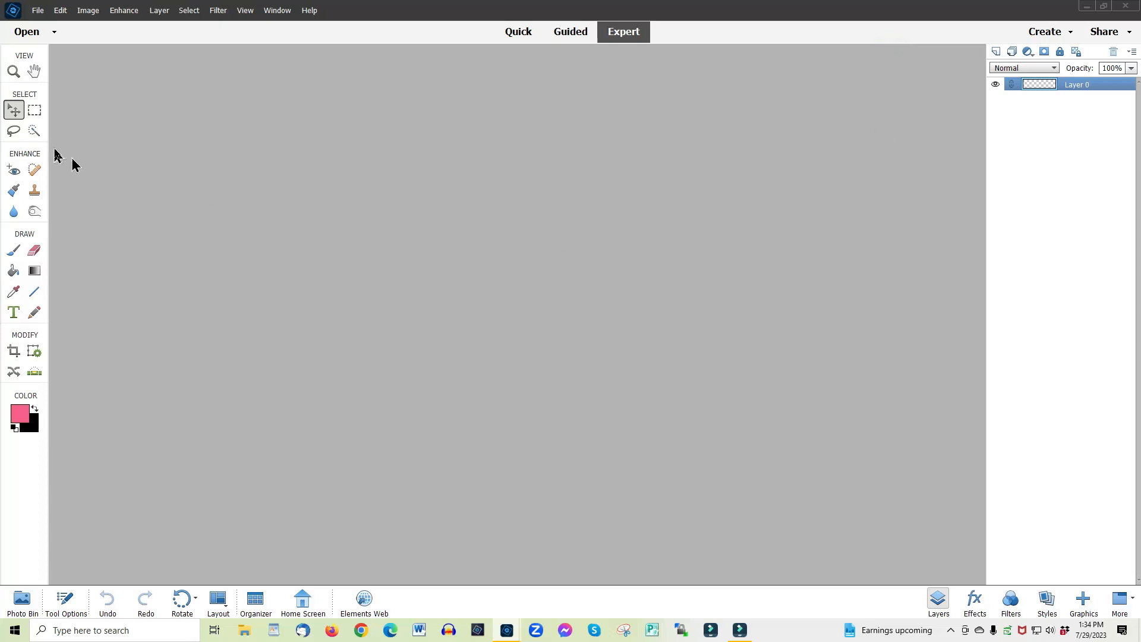
# Create a new blank file from the 20 in X 5 in document preset with transparent background.
pyautogui.click(38, 11)
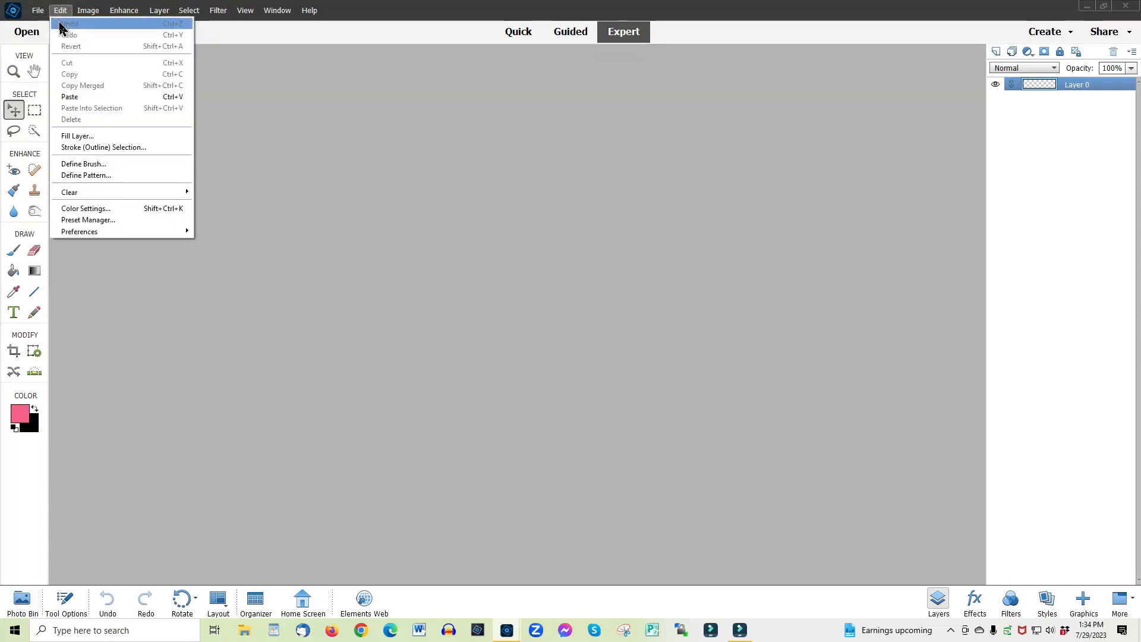
pyautogui.moveTo(112, 27)
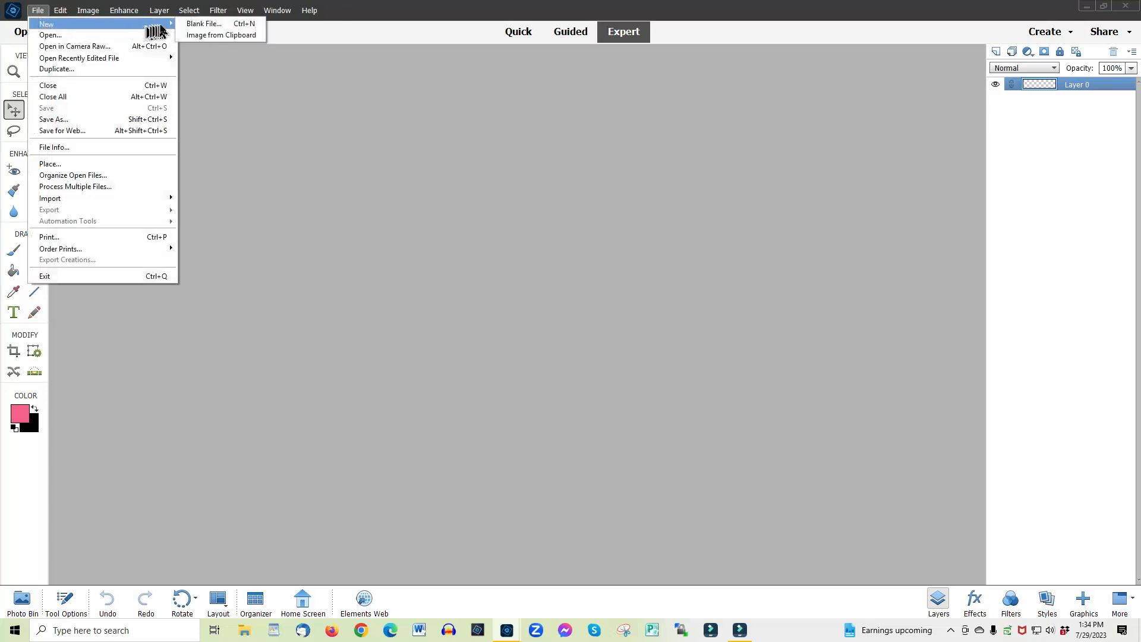
pyautogui.click(194, 25)
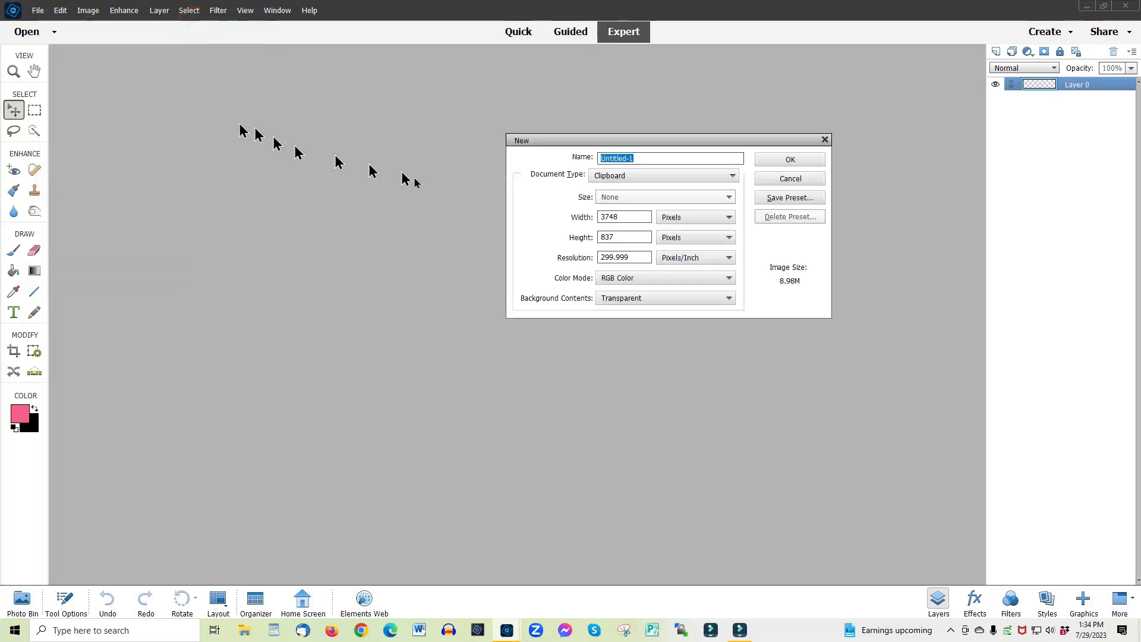
pyautogui.click(639, 178)
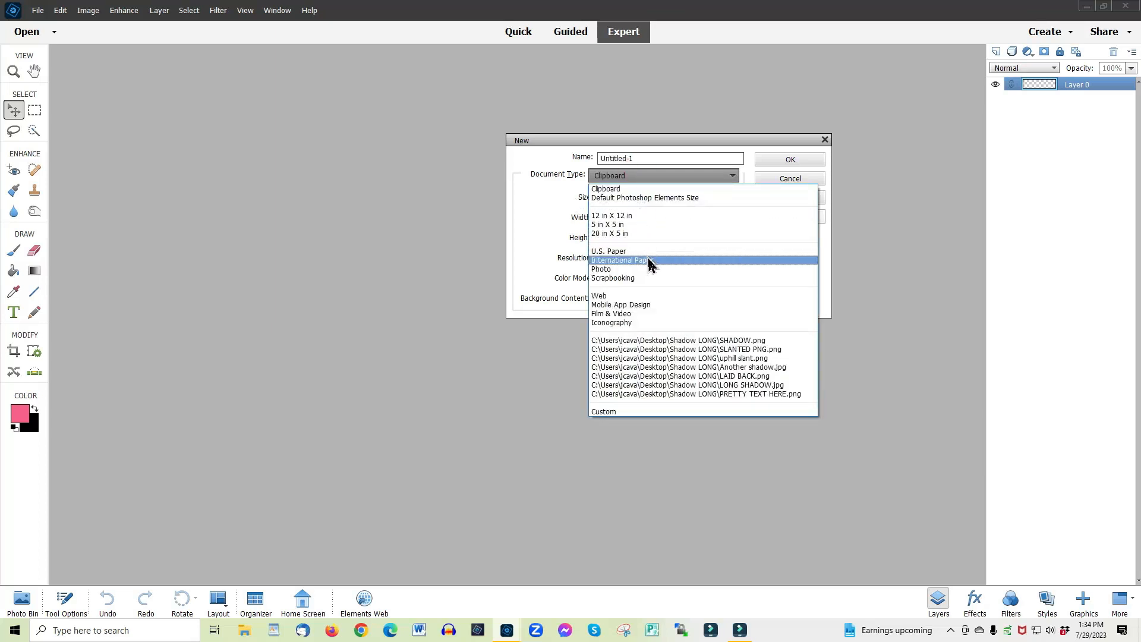
pyautogui.click(613, 231)
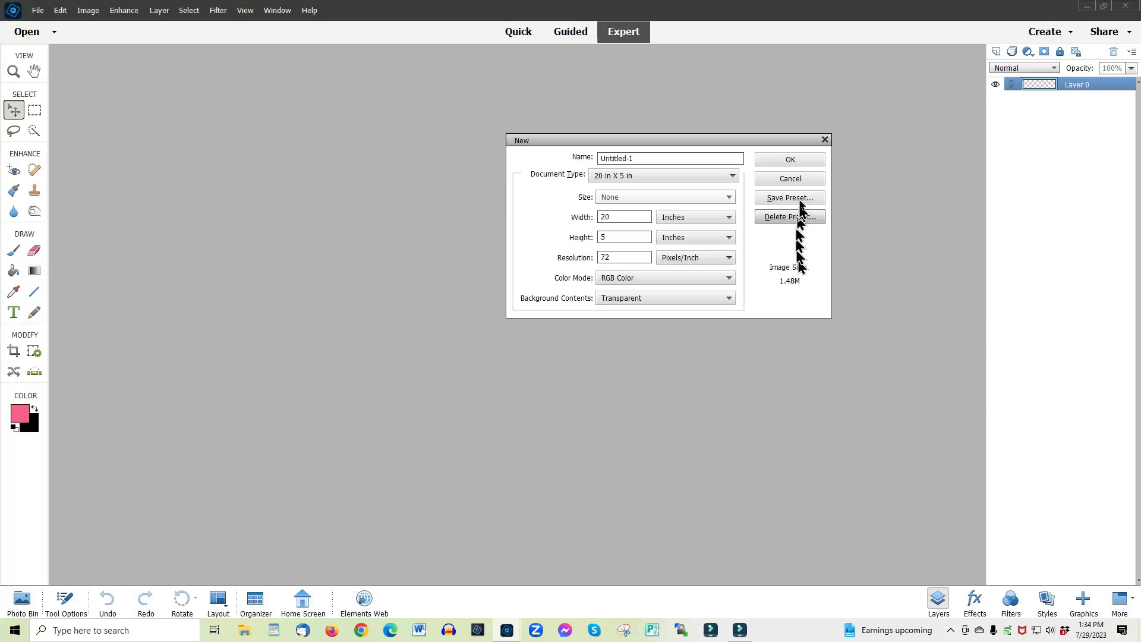
pyautogui.click(795, 160)
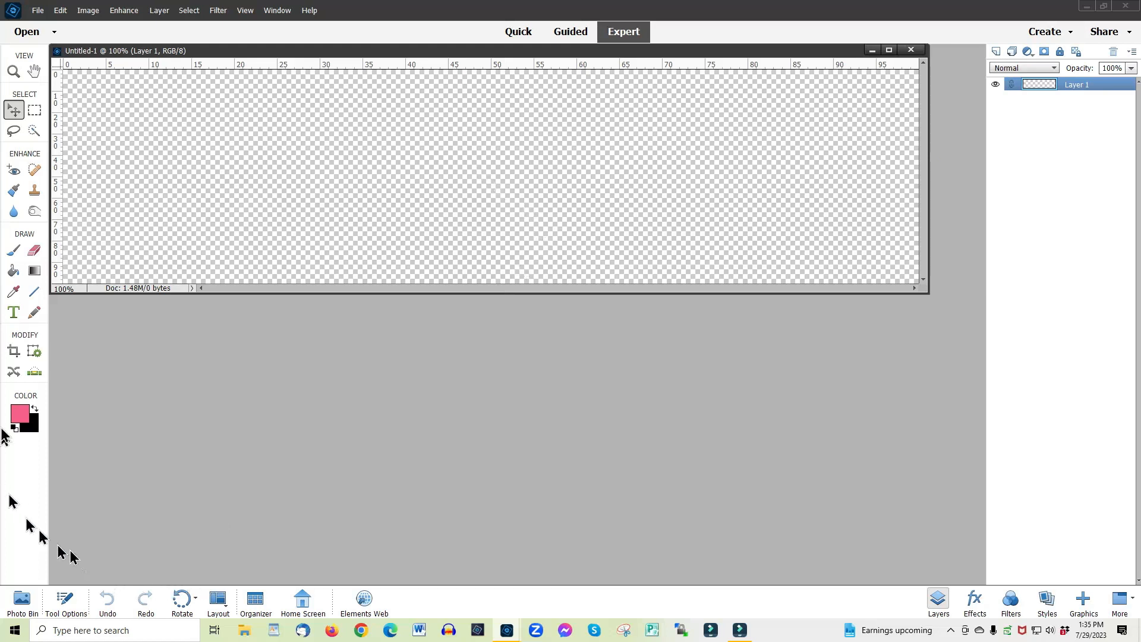
# Set up the horizontal Type tool with the Impact Regular font and black as the text color.
pyautogui.click(14, 313)
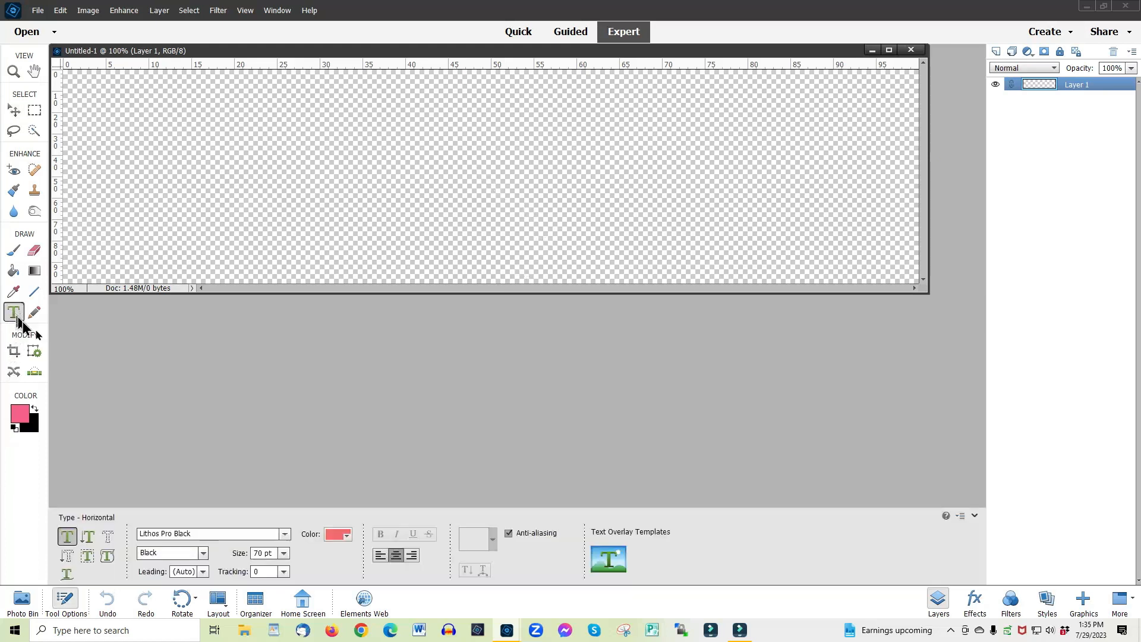
pyautogui.click(277, 534)
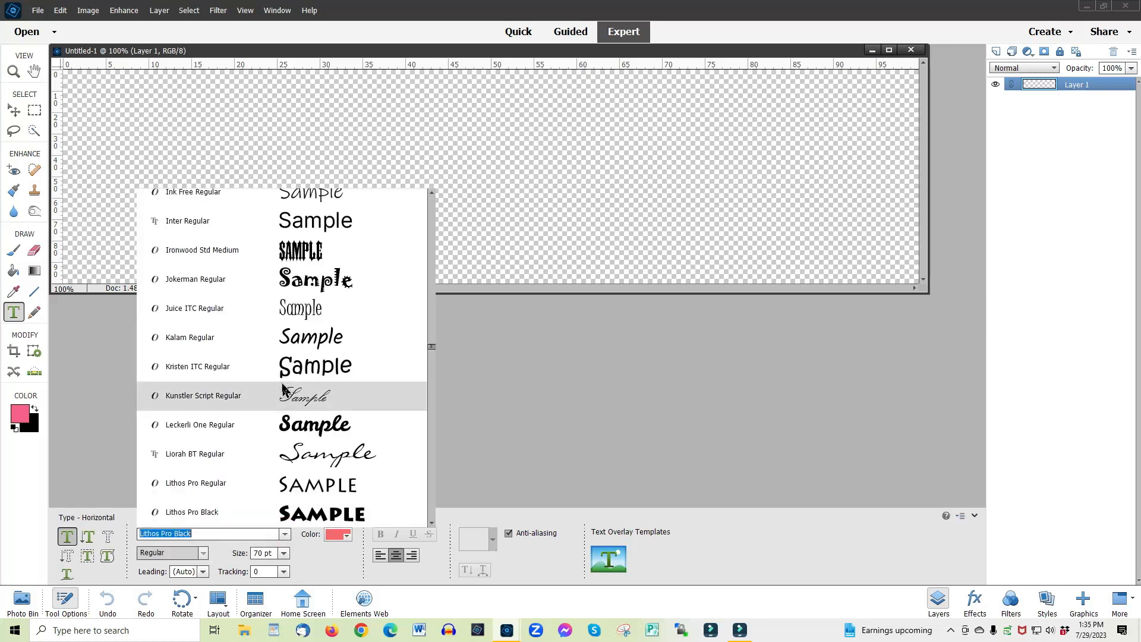
pyautogui.scroll(-4, 283, 389)
pyautogui.scroll(7, 288, 381)
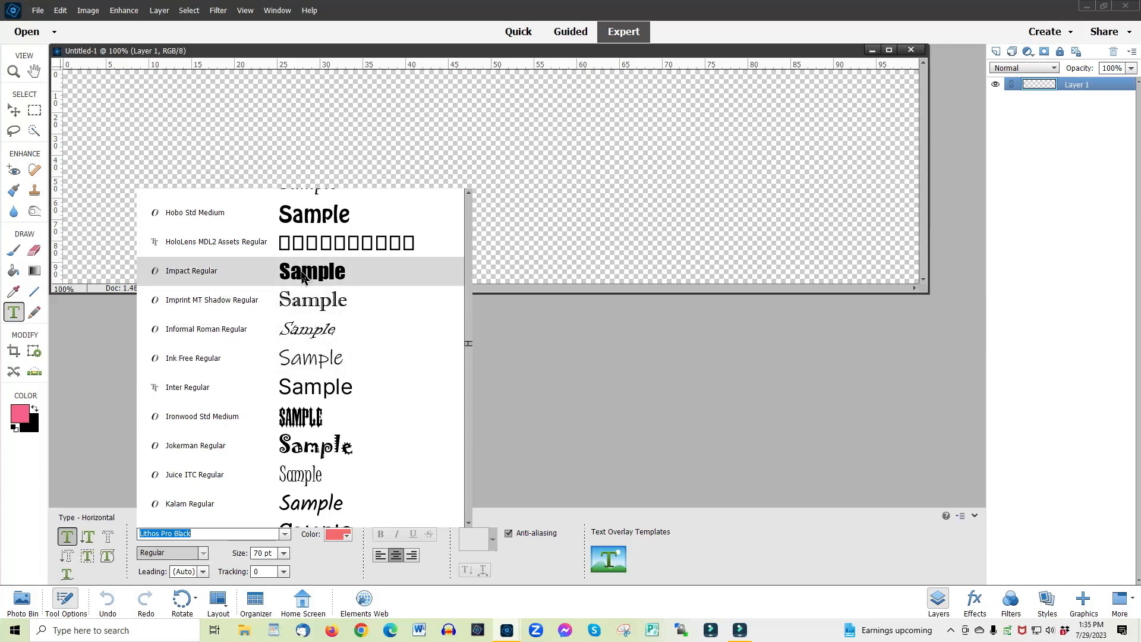
pyautogui.click(302, 276)
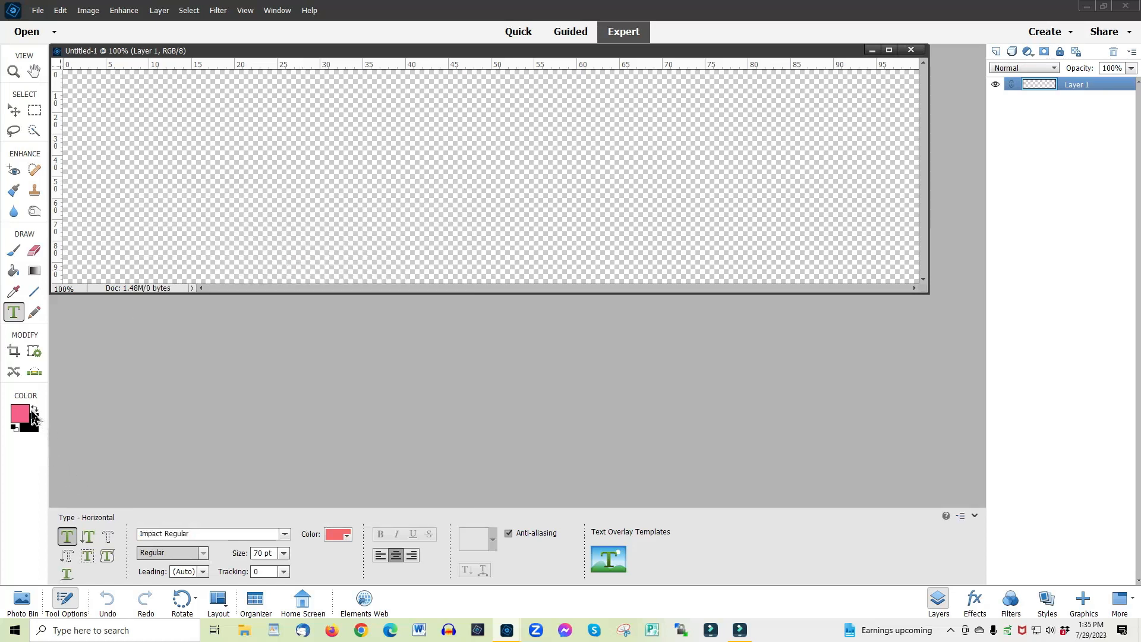
pyautogui.click(34, 408)
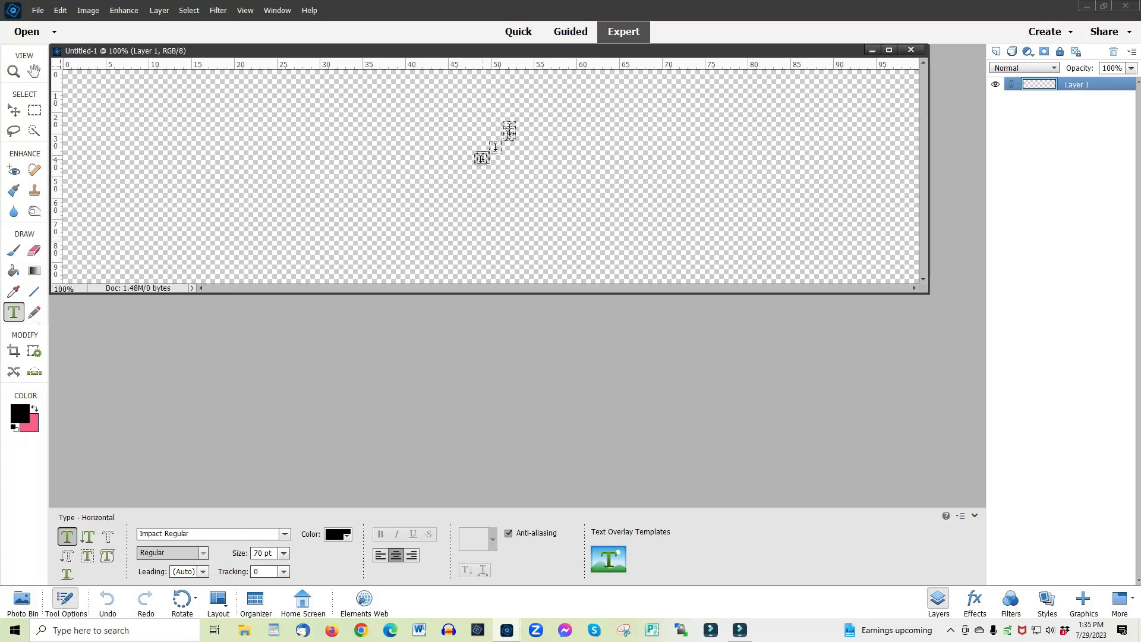
pyautogui.click(479, 159)
pyautogui.write('shadow')
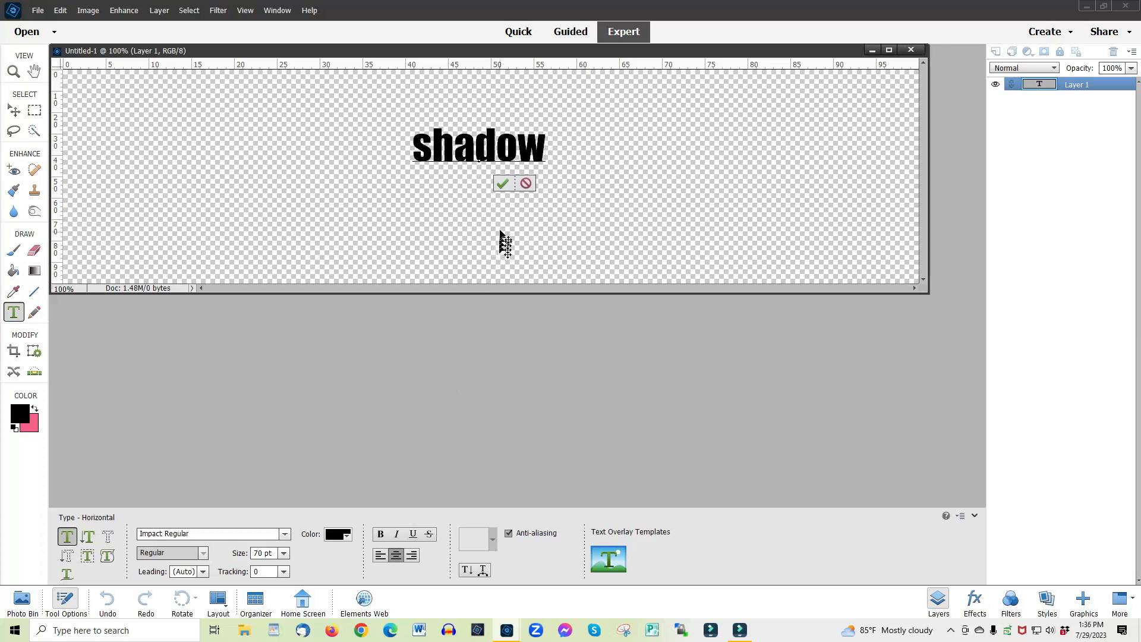
pyautogui.click(527, 185)
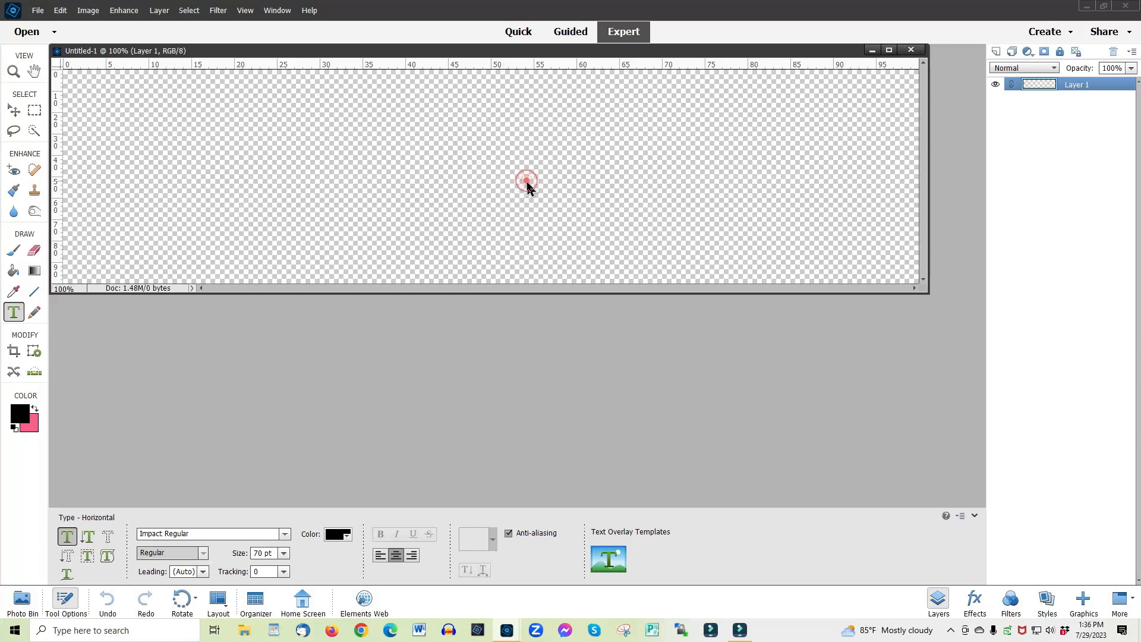
# Set the font size to 110 pt and add the text SHADOW in the upper middle of the canvas.
pyautogui.doubleClick(256, 553)
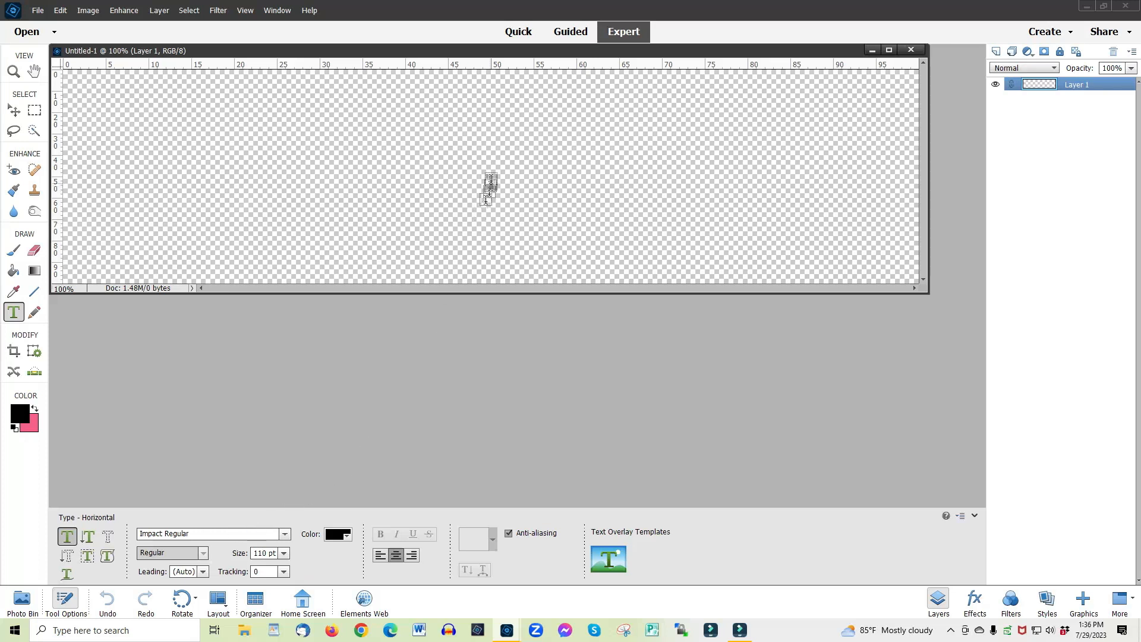
pyautogui.click(493, 156)
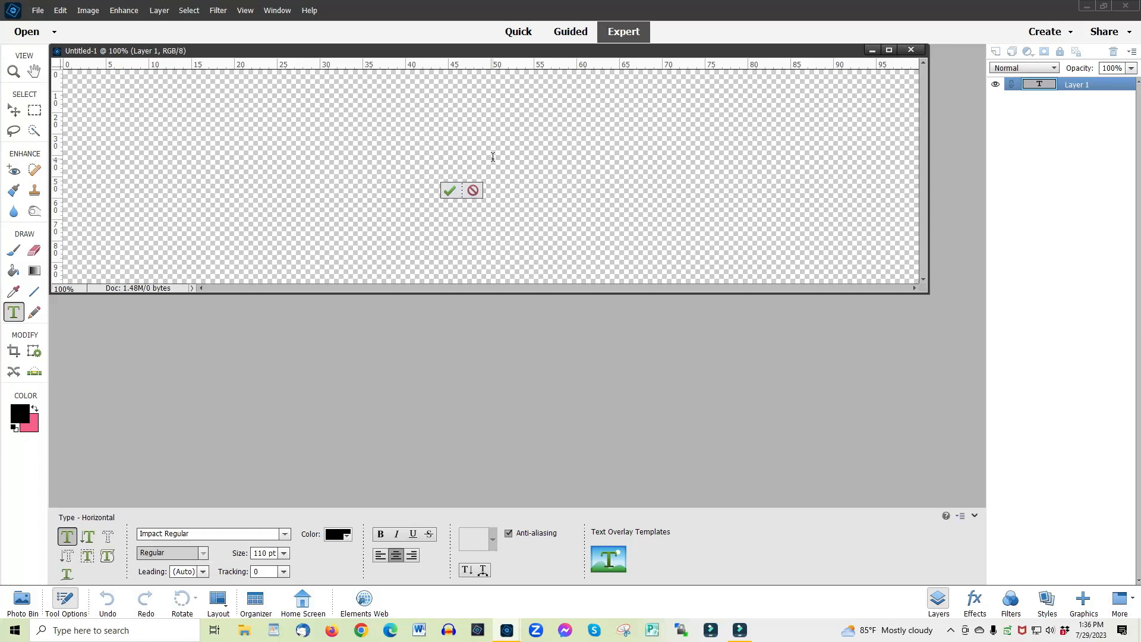
pyautogui.write('SHADOW')
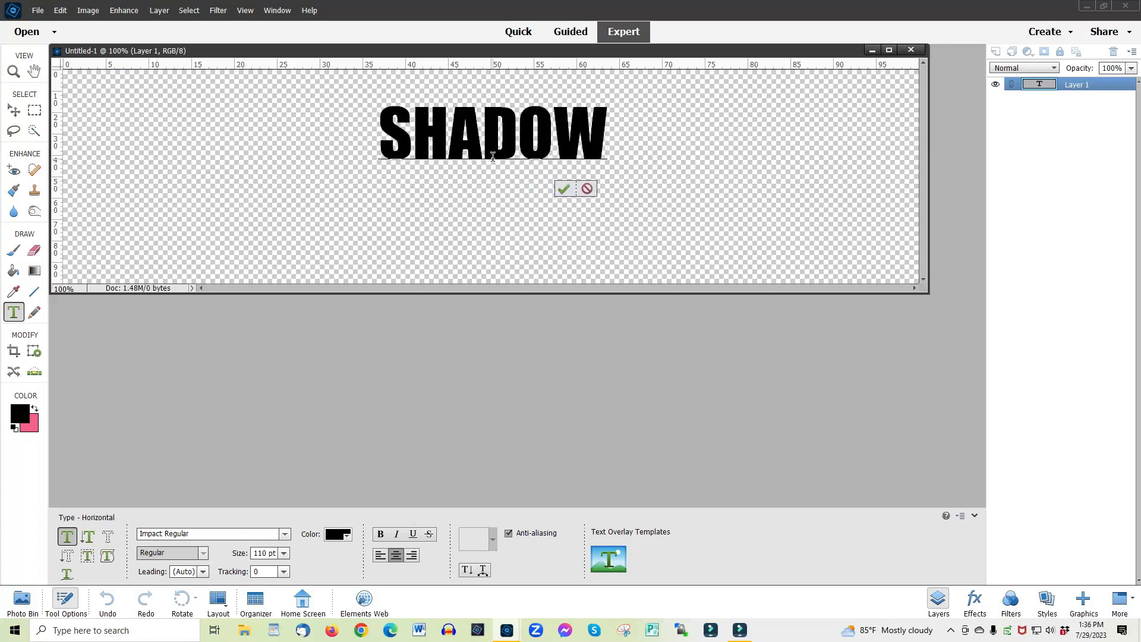
pyautogui.click(562, 191)
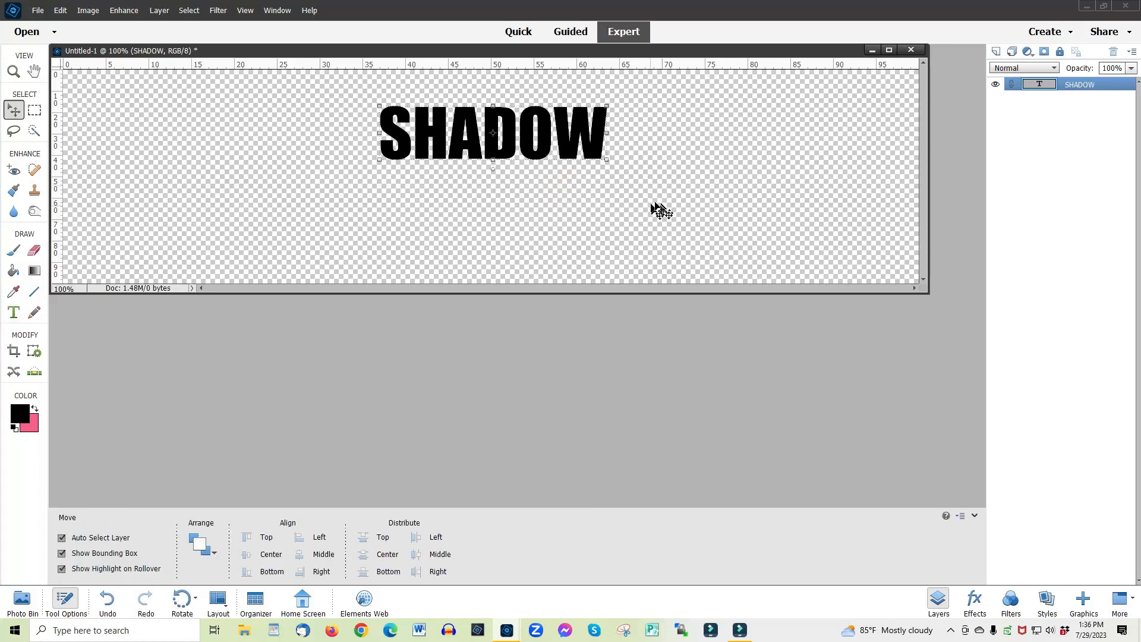
# Rename the black SHADOW text layer as BLACK.
pyautogui.doubleClick(1080, 86)
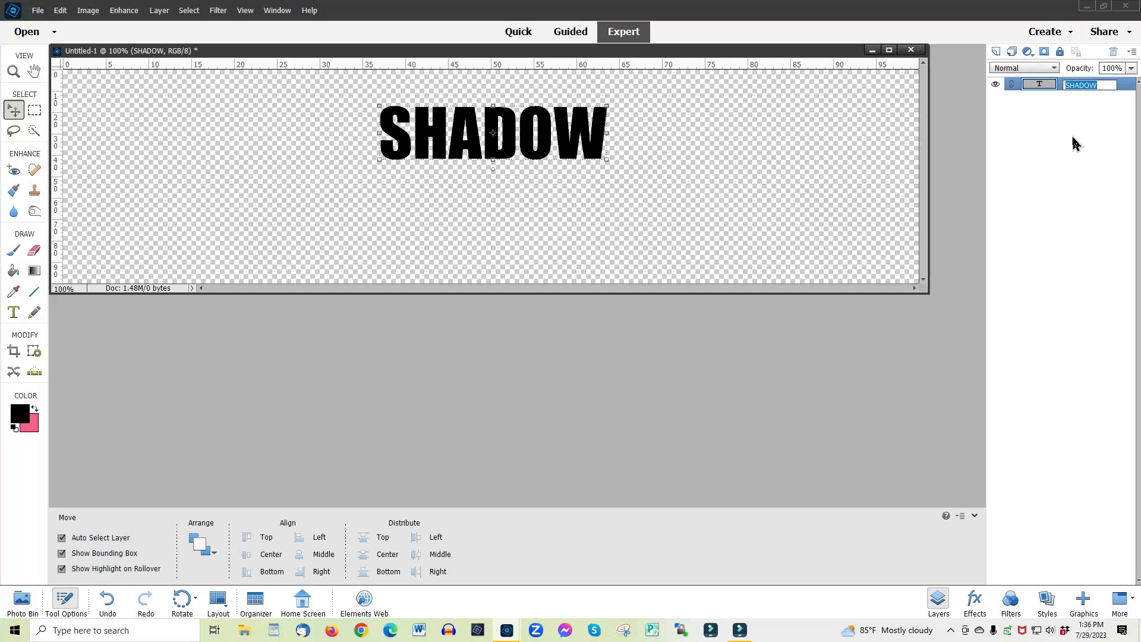
pyautogui.write('BLACK')
pyautogui.press('Return')
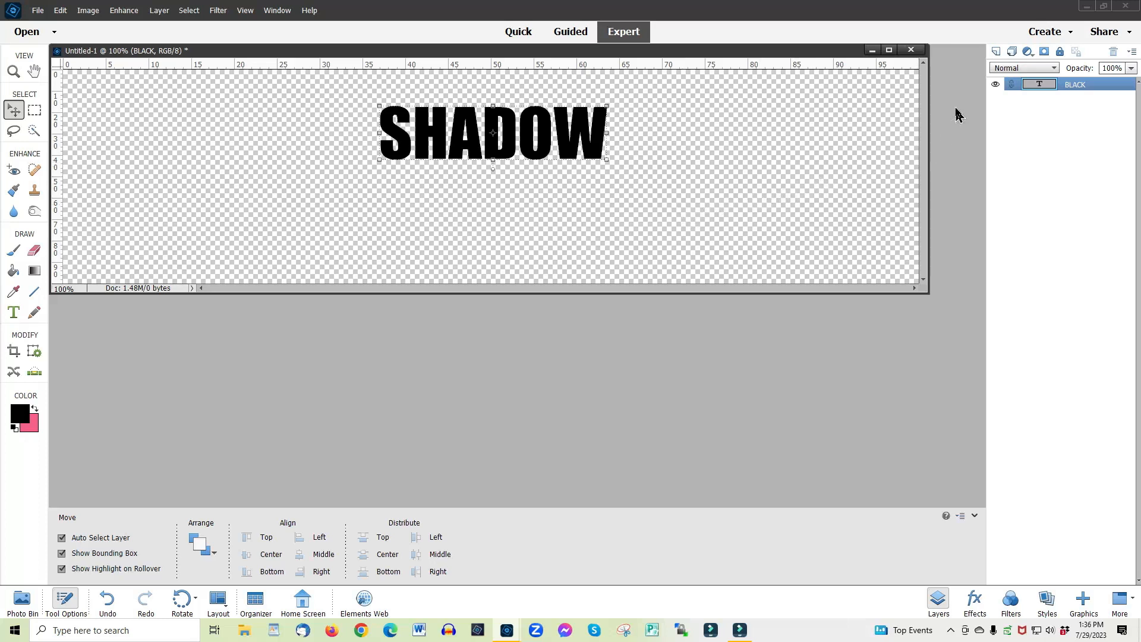
# Add a new empty layer above the BLACK layer and hide BLACK.
pyautogui.click(996, 53)
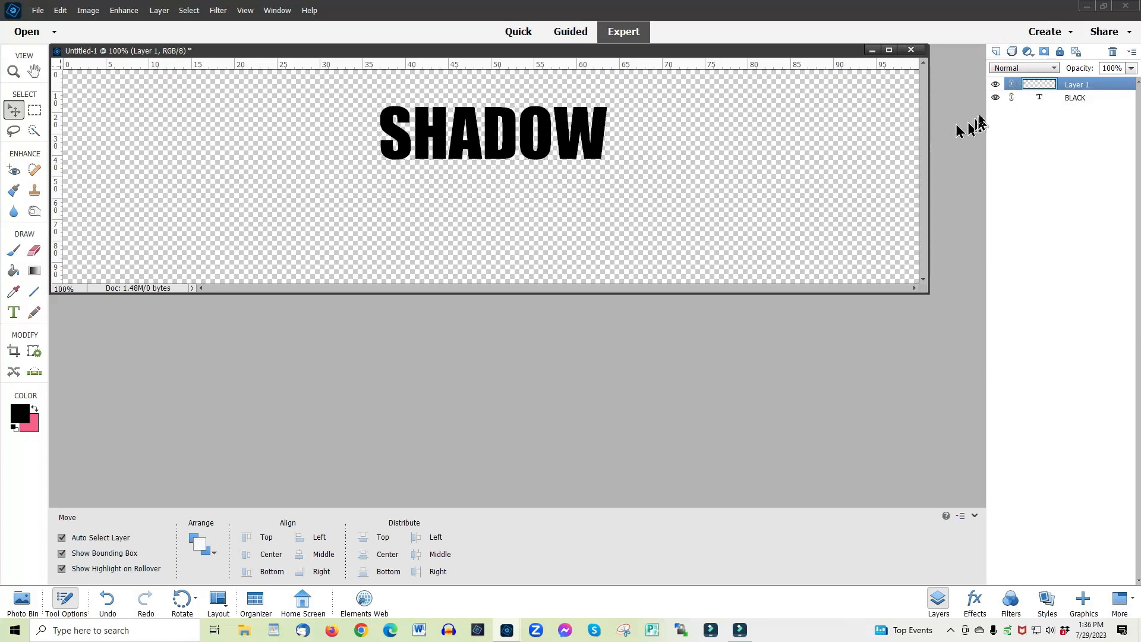
pyautogui.click(995, 99)
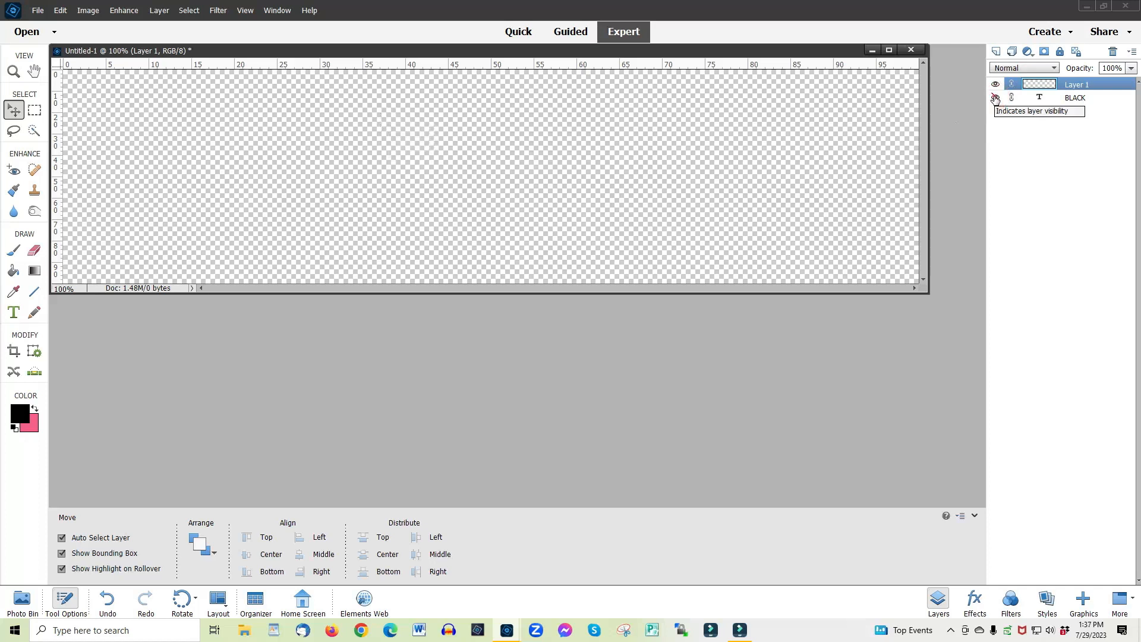
# Change the foreground color to a golden orange, keeping black as the background color.
pyautogui.click(34, 410)
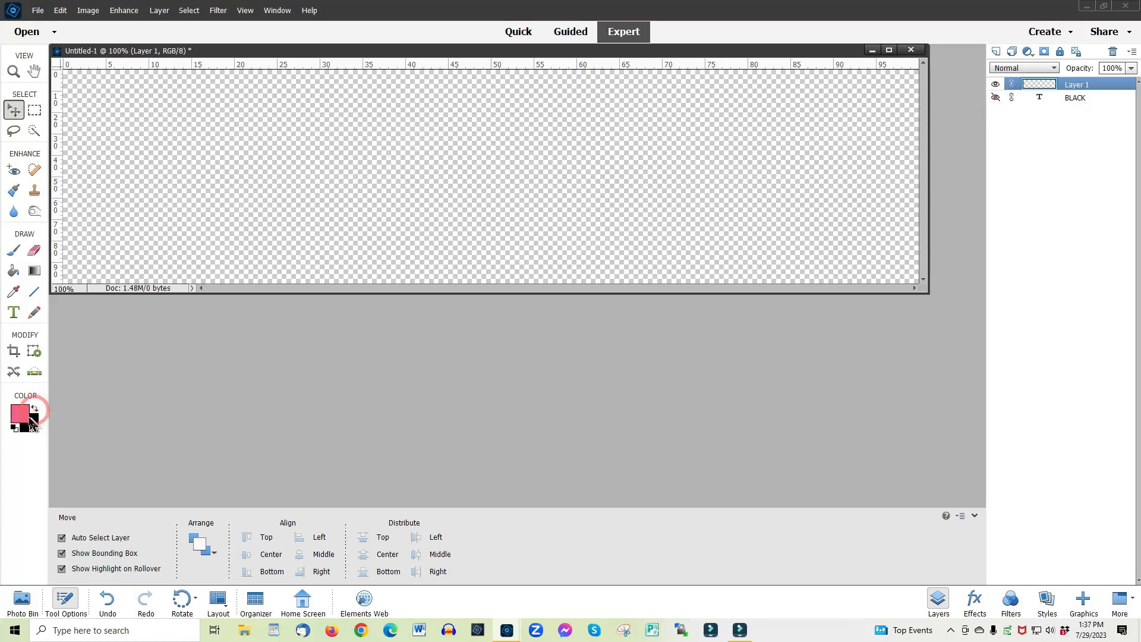
pyautogui.click(23, 414)
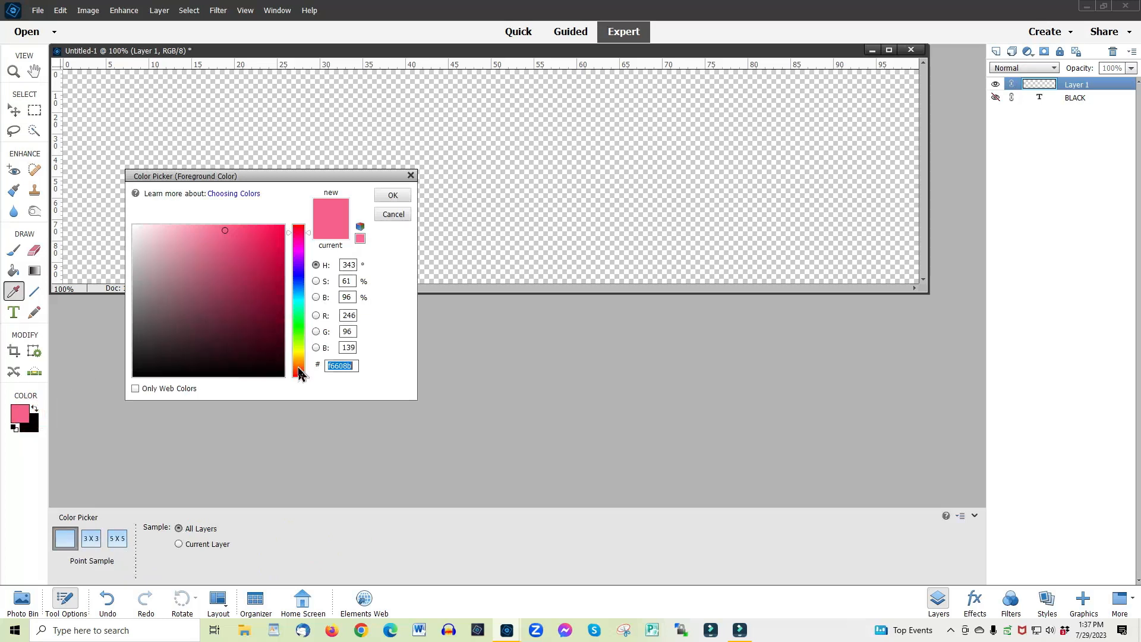
pyautogui.click(298, 366)
pyautogui.click(299, 360)
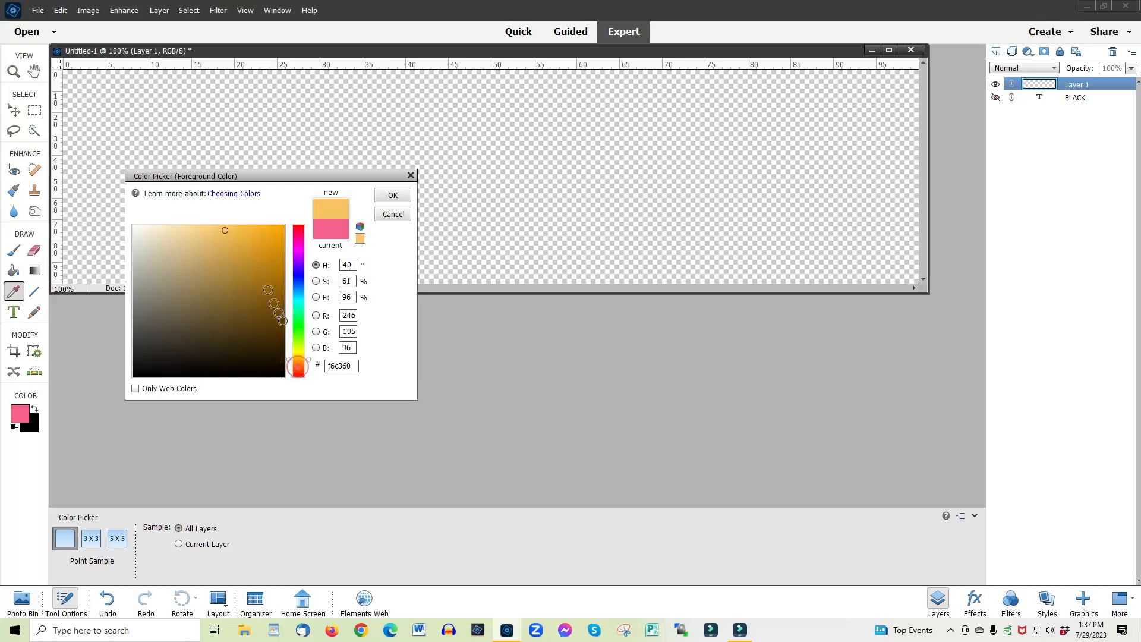
pyautogui.click(256, 231)
pyautogui.click(392, 196)
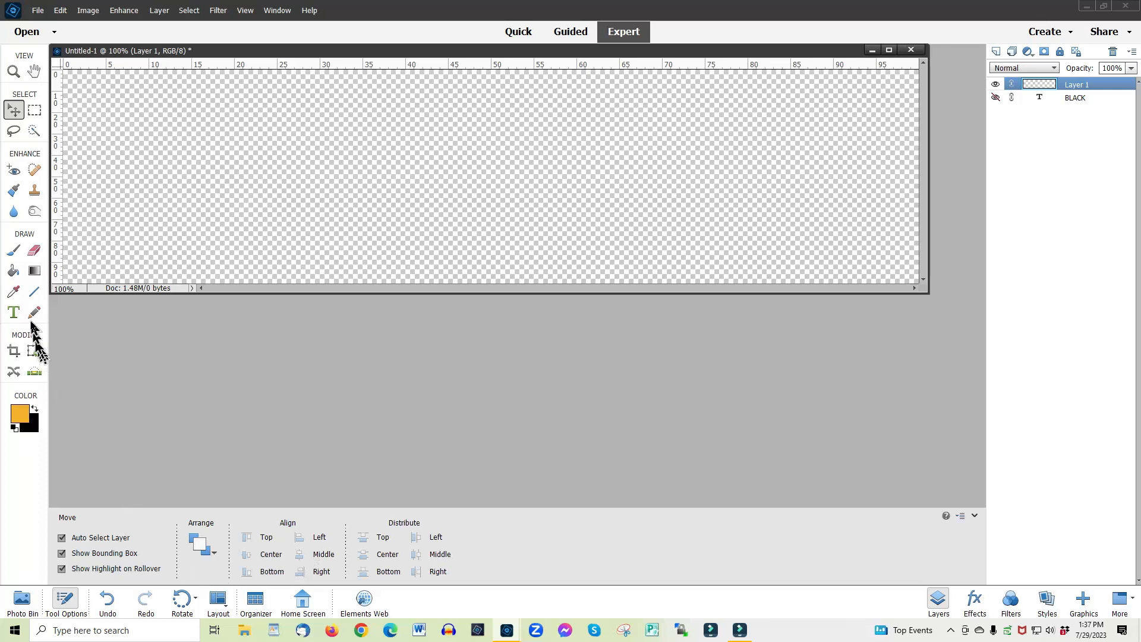
# Add the text SHADOW in golden orange Impact at 110 pt on the new layer.
pyautogui.click(14, 313)
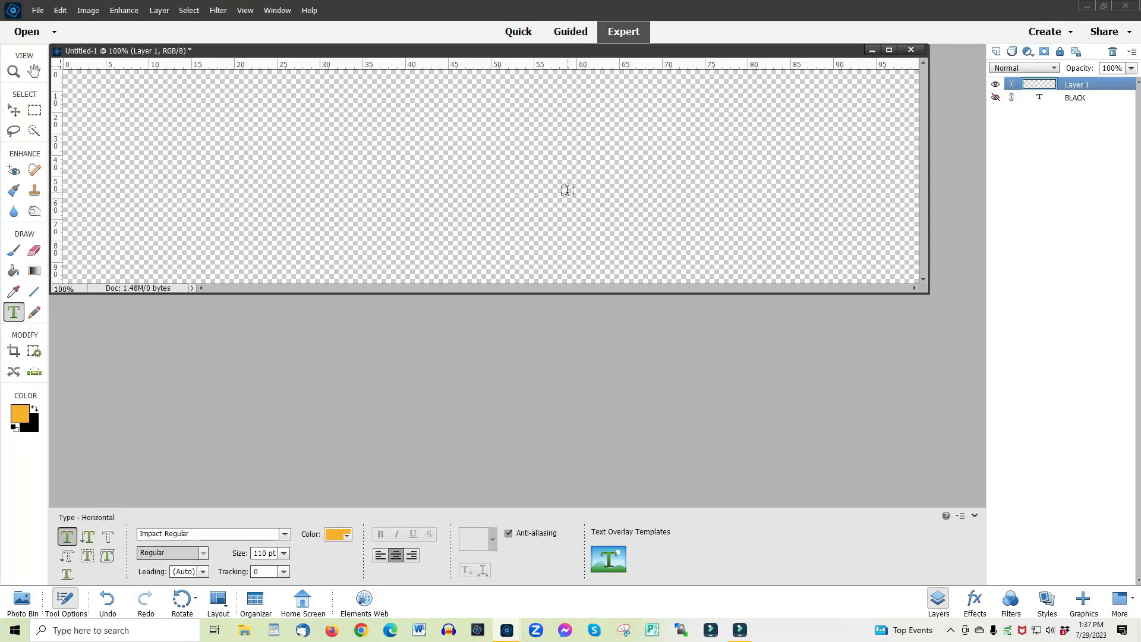
pyautogui.click(535, 163)
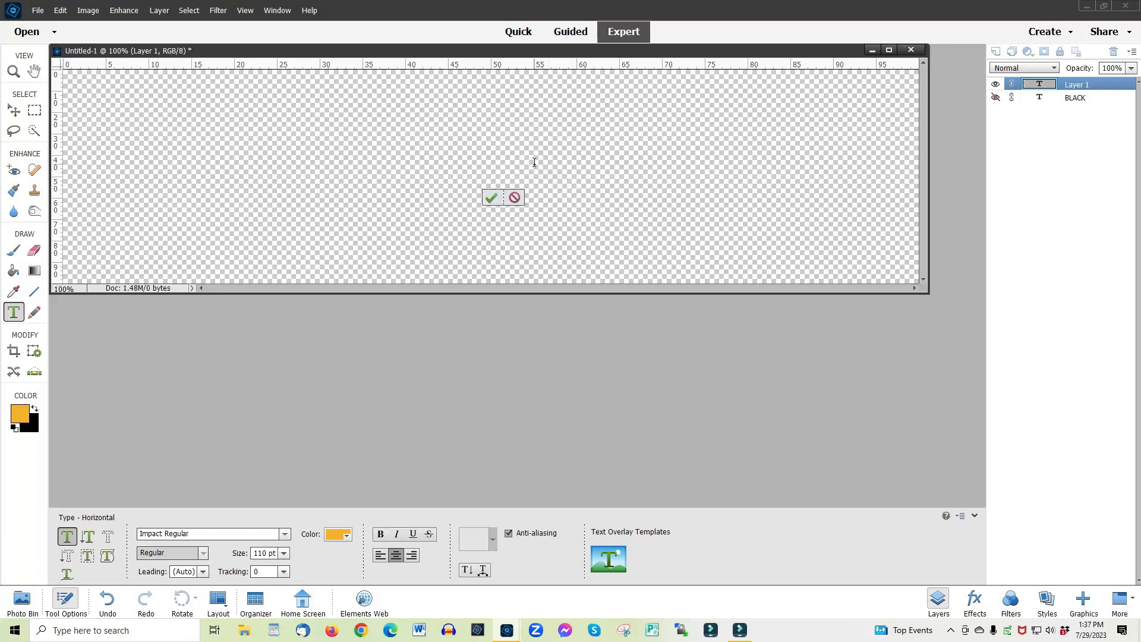
pyautogui.write('SHADOW')
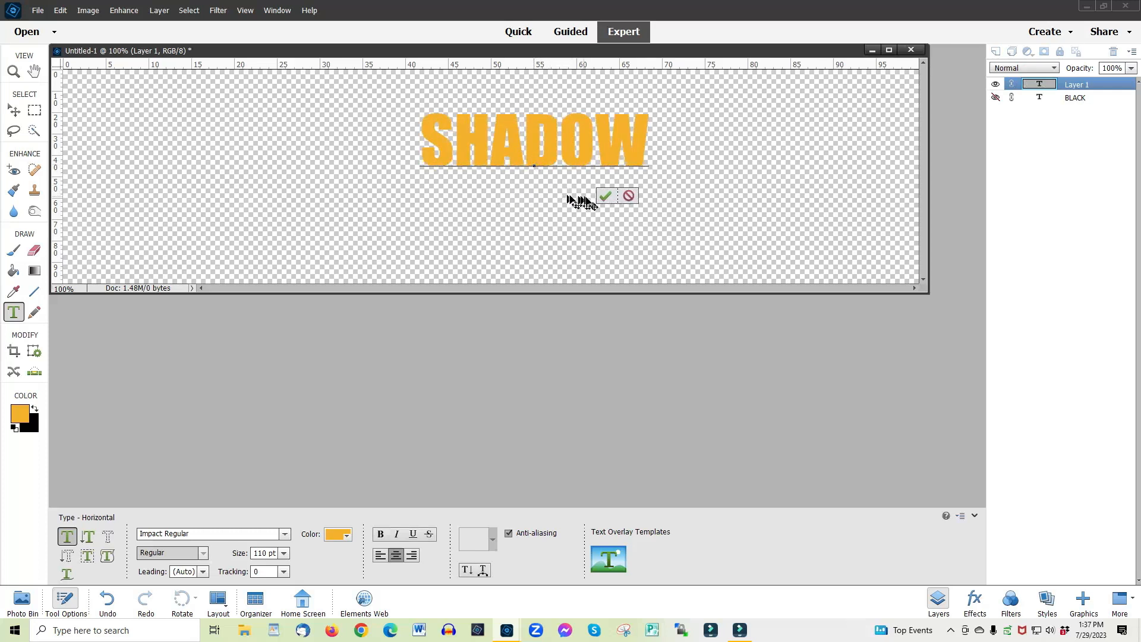
pyautogui.click(607, 198)
pyautogui.press('v')
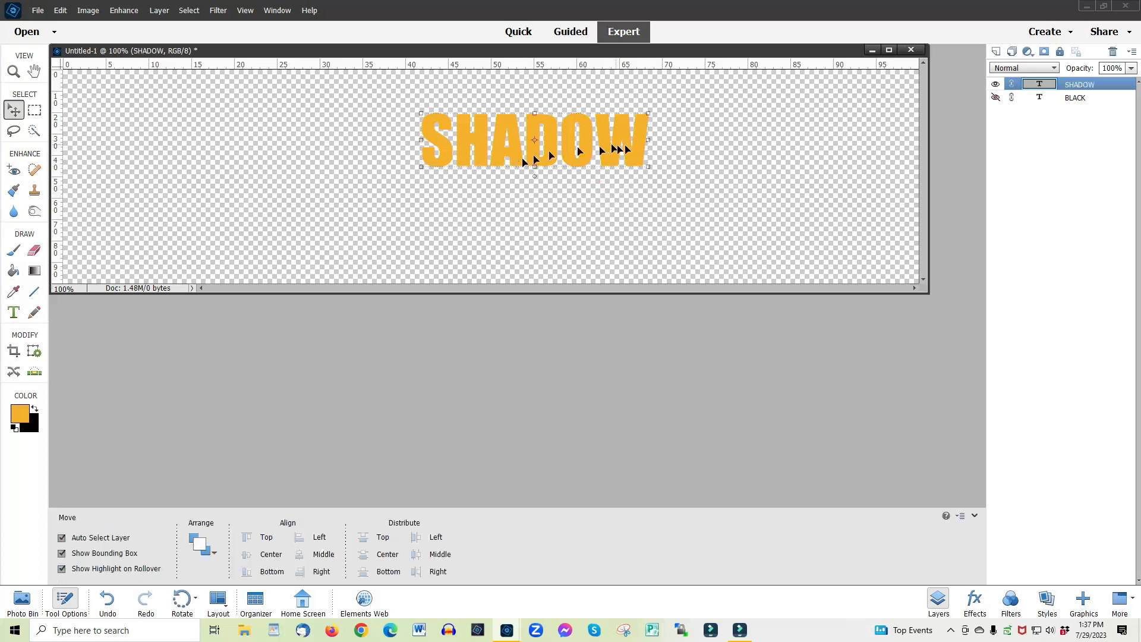
# Rename the golden orange SHADOW text layer as ORANGE.
pyautogui.doubleClick(1083, 86)
pyautogui.write('ORANG')
pyautogui.write('E')
pyautogui.press('Return')
# Hide the ORANGE layer, then show the BLACK layer and make it the active one.
pyautogui.click(996, 85)
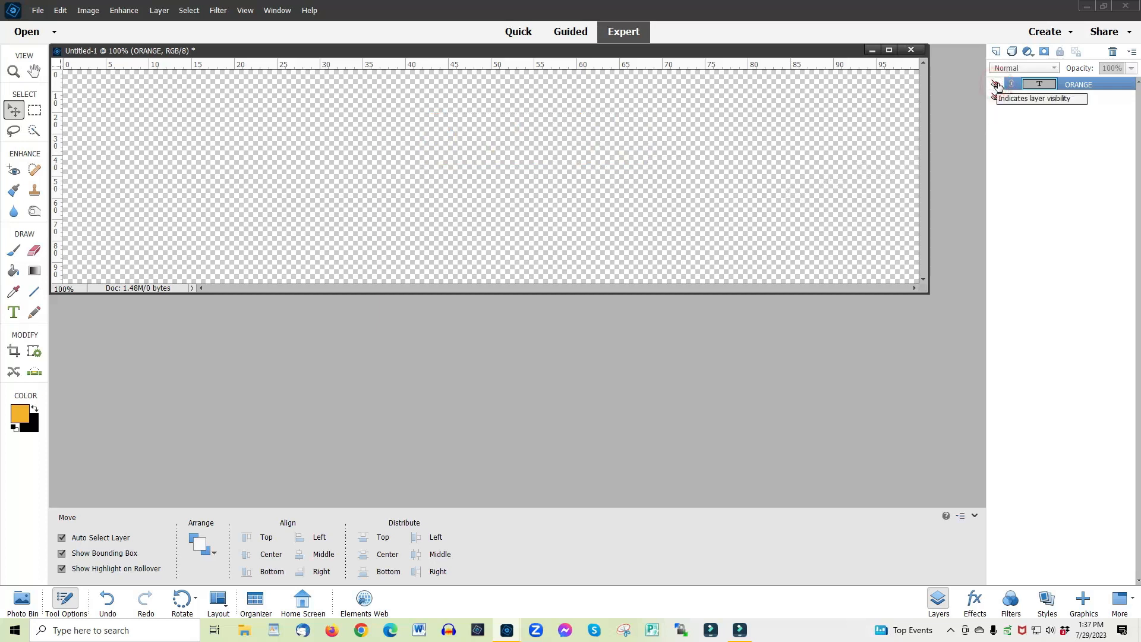
pyautogui.click(997, 98)
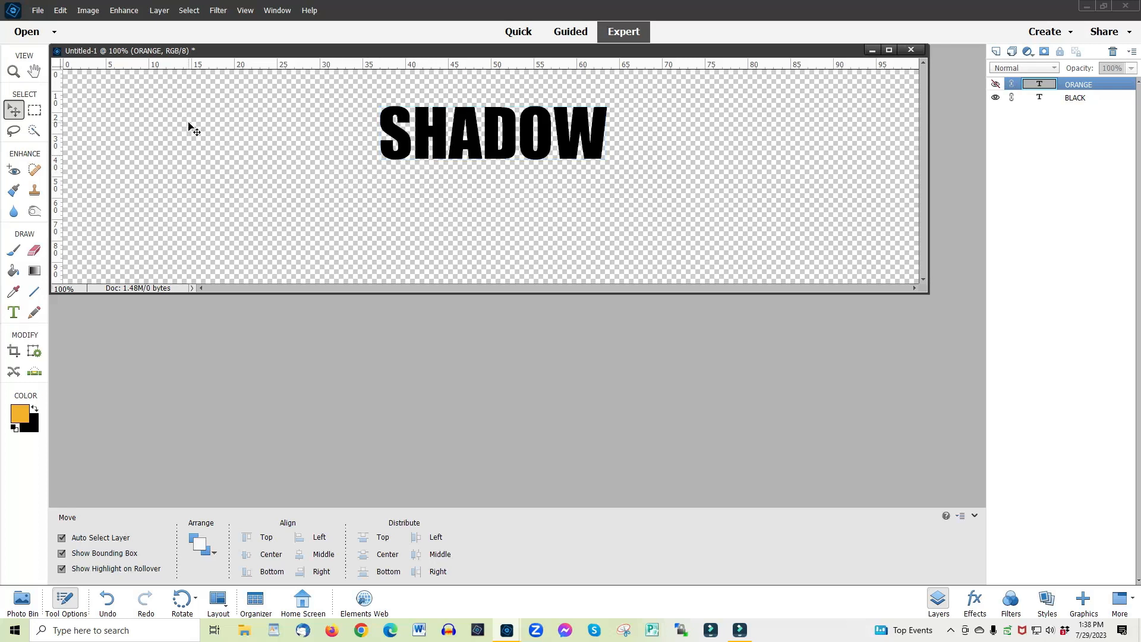
pyautogui.hotkey('alt', '[')
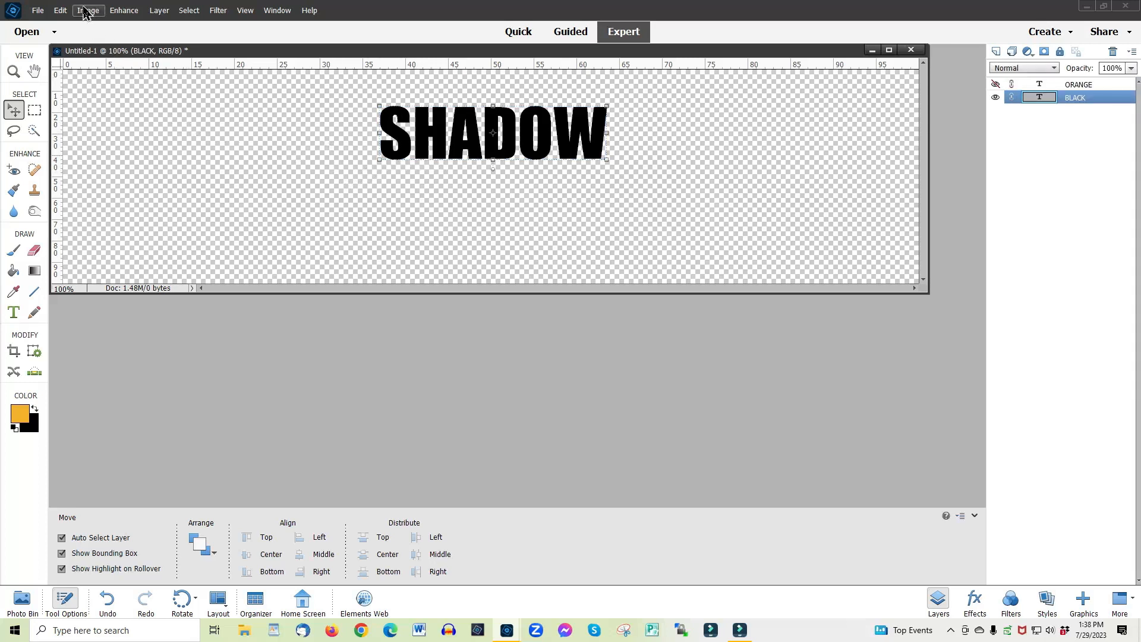
# Skew the black SHADOW text by about -25.4° so its upper edge leans to the right, and apply the transform.
pyautogui.click(88, 11)
pyautogui.moveTo(111, 37)
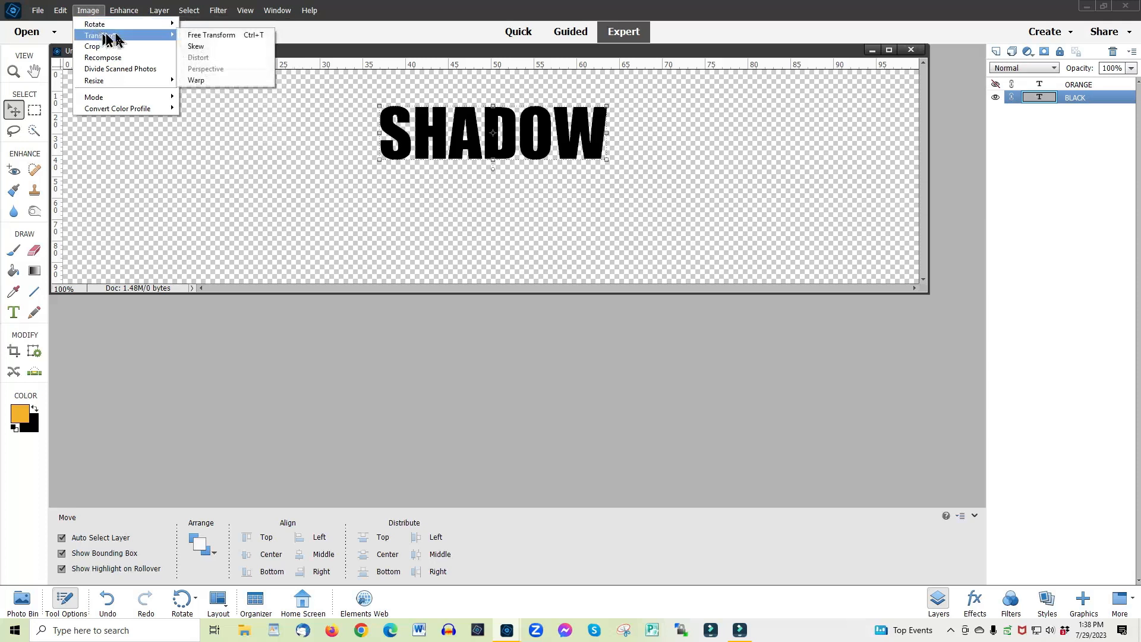
pyautogui.click(195, 46)
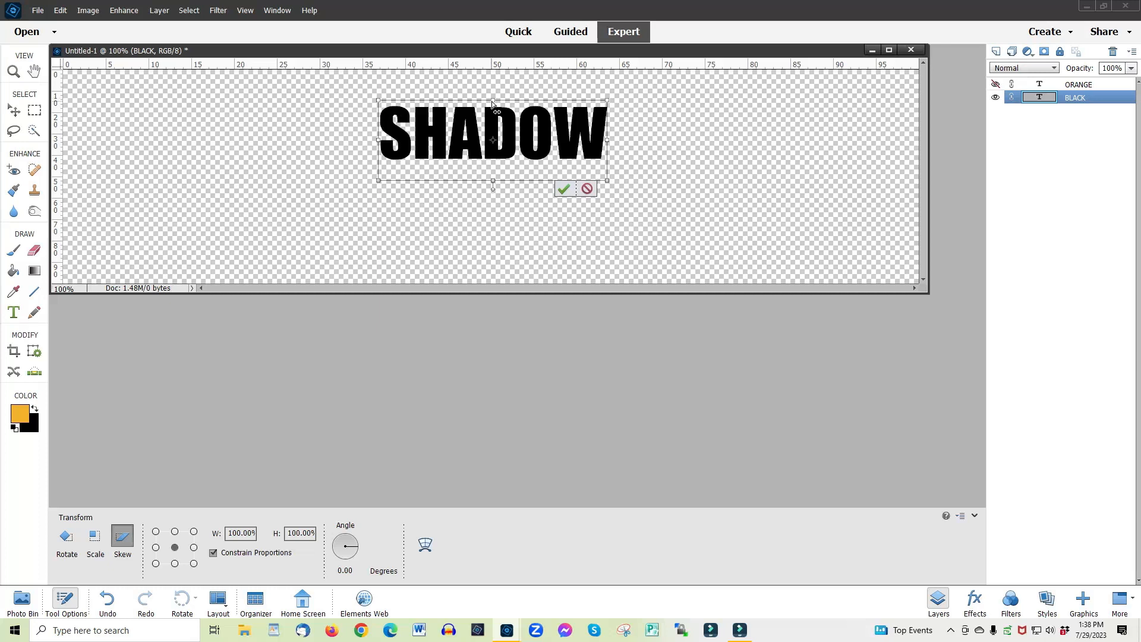
pyautogui.moveTo(493, 103); pyautogui.dragTo(530, 79)
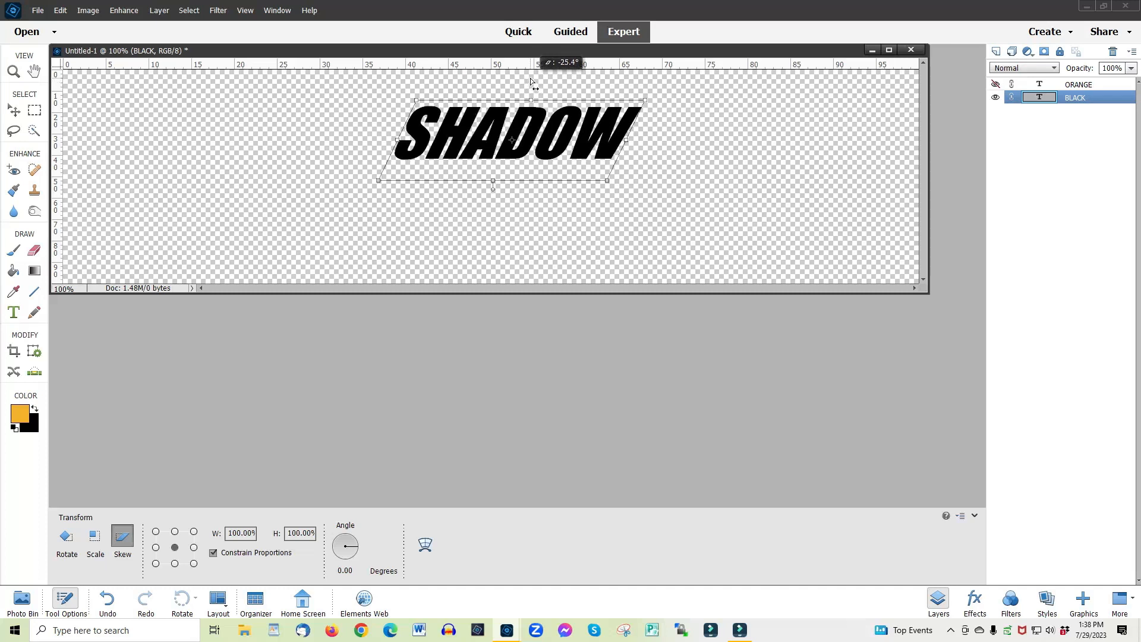
pyautogui.moveTo(530, 79)
pyautogui.mouseDown()
pyautogui.moveTo(504, 79)
pyautogui.moveTo(530, 75)
pyautogui.mouseUp()
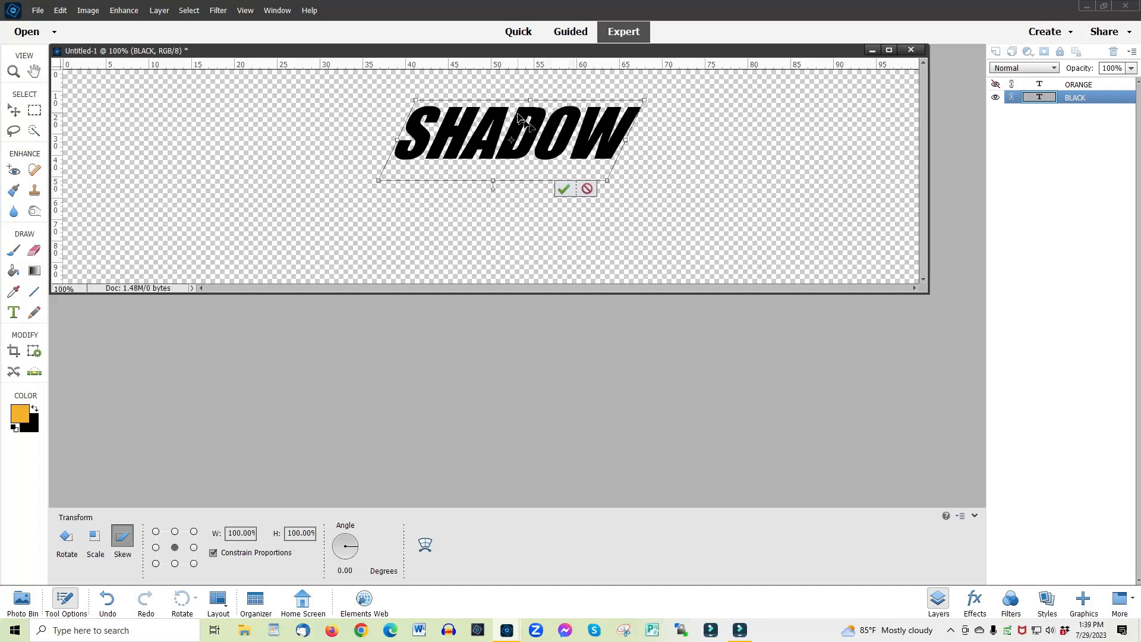
pyautogui.click(564, 189)
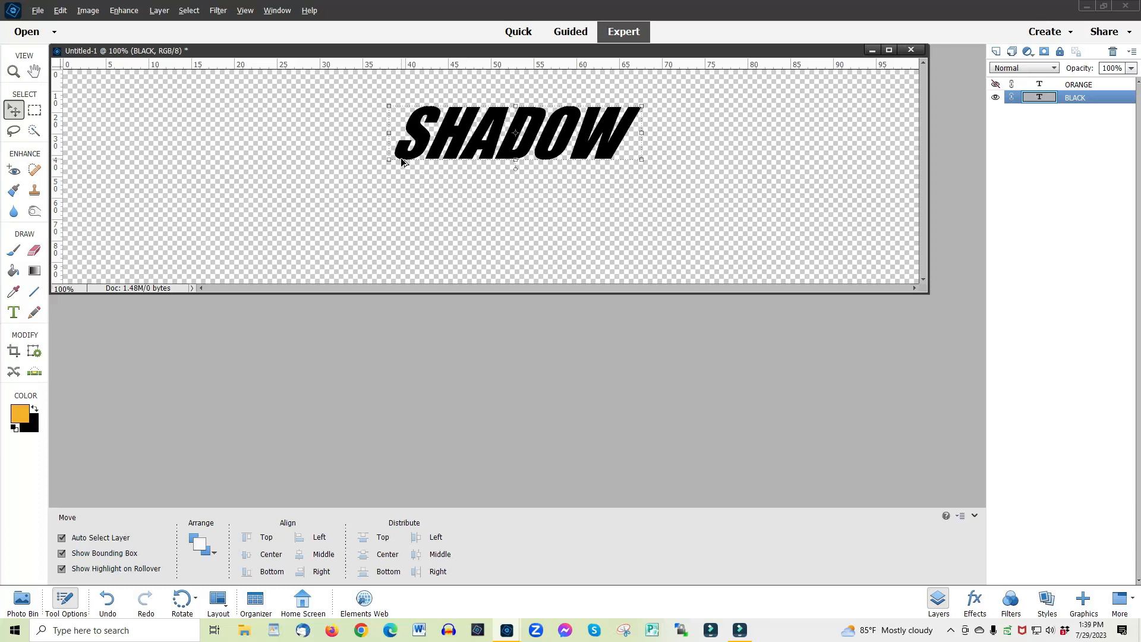
# Build the long shadow by making 35 copies of the BLACK layer, each nudged slightly further down than the previous one.
pyautogui.hotkey('alt', 'Down')
pyautogui.hotkey('alt', 'Down')
pyautogui.hotkey('alt', 'Down')
pyautogui.hotkey('alt', 'Down')
pyautogui.hotkey('alt', 'Down')
pyautogui.hotkey('alt', 'Down')
pyautogui.hotkey('alt', 'Down')
pyautogui.hotkey('alt', 'Down')
pyautogui.hotkey('alt', 'Down')
pyautogui.hotkey('alt', 'Down')
pyautogui.hotkey('alt', 'Down')
pyautogui.hotkey('alt', 'Down')
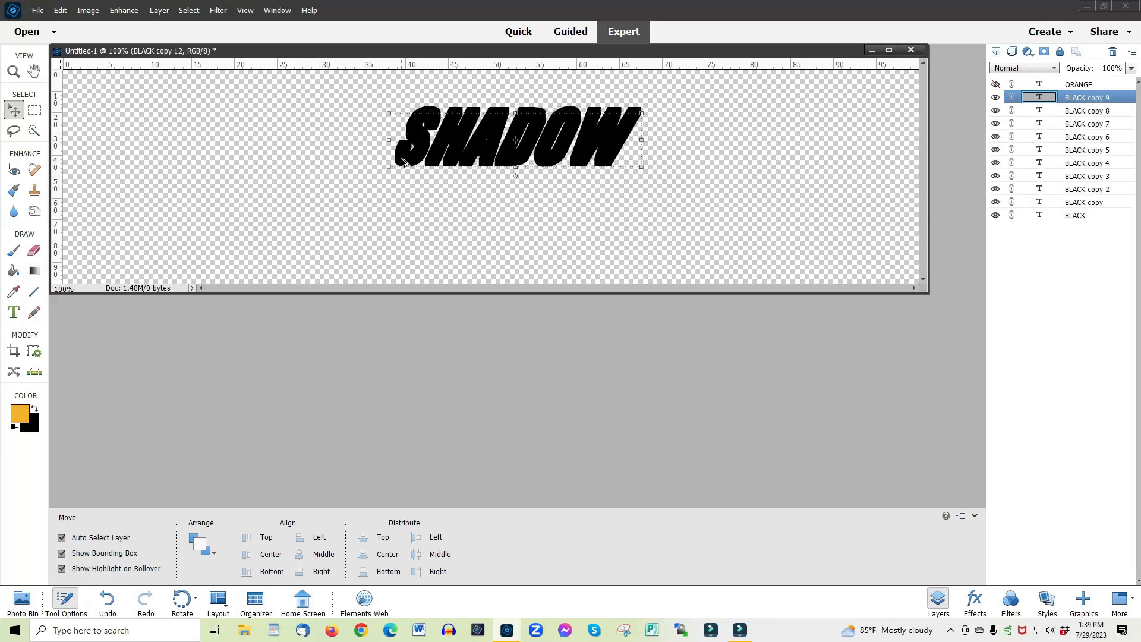
pyautogui.hotkey('alt', 'Down')
pyautogui.hotkey('alt', 'Down')
pyautogui.hotkey('alt', 'Down')
pyautogui.hotkey('alt', 'Down')
pyautogui.hotkey('alt', 'Down')
pyautogui.hotkey('alt', 'Down')
pyautogui.hotkey('alt', 'Down')
pyautogui.hotkey('alt', 'Down')
pyautogui.hotkey('alt', 'Down')
pyautogui.hotkey('alt', 'Down')
pyautogui.hotkey('alt', 'Down')
pyautogui.hotkey('alt', 'Down')
pyautogui.hotkey('alt', 'Down')
pyautogui.hotkey('alt', 'Down')
pyautogui.hotkey('alt', 'Down')
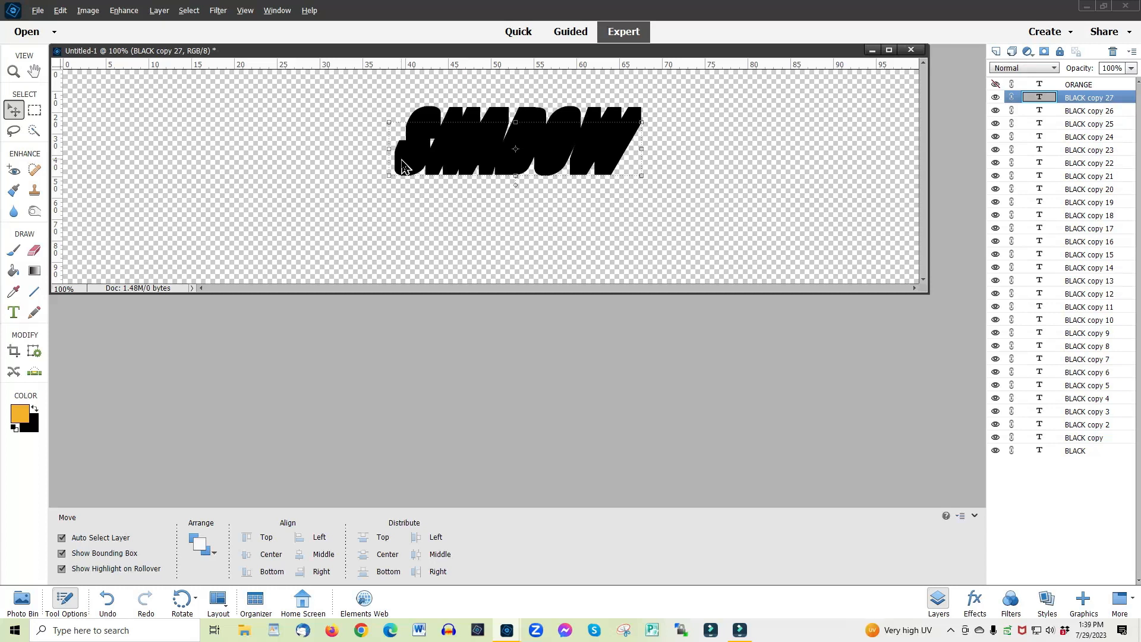
pyautogui.hotkey('alt', 'Down')
pyautogui.hotkey('alt', 'Down')
pyautogui.hotkey('alt', 'Down')
pyautogui.hotkey('alt', 'Down')
pyautogui.hotkey('alt', 'Down')
pyautogui.hotkey('alt', 'Down')
pyautogui.hotkey('alt', 'Down')
pyautogui.hotkey('alt', 'Down')
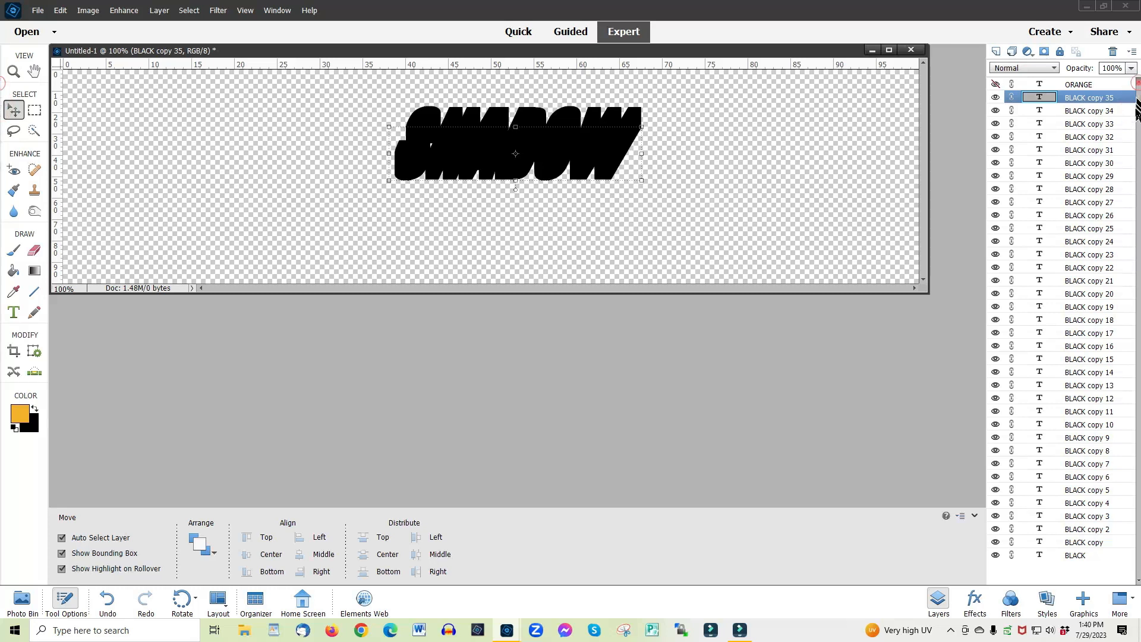
# Group the BLACK layer with all of its copies and name the group BLACK GROUP.
pyautogui.keyDown('shift'); pyautogui.click(1073, 557); pyautogui.keyUp('shift')
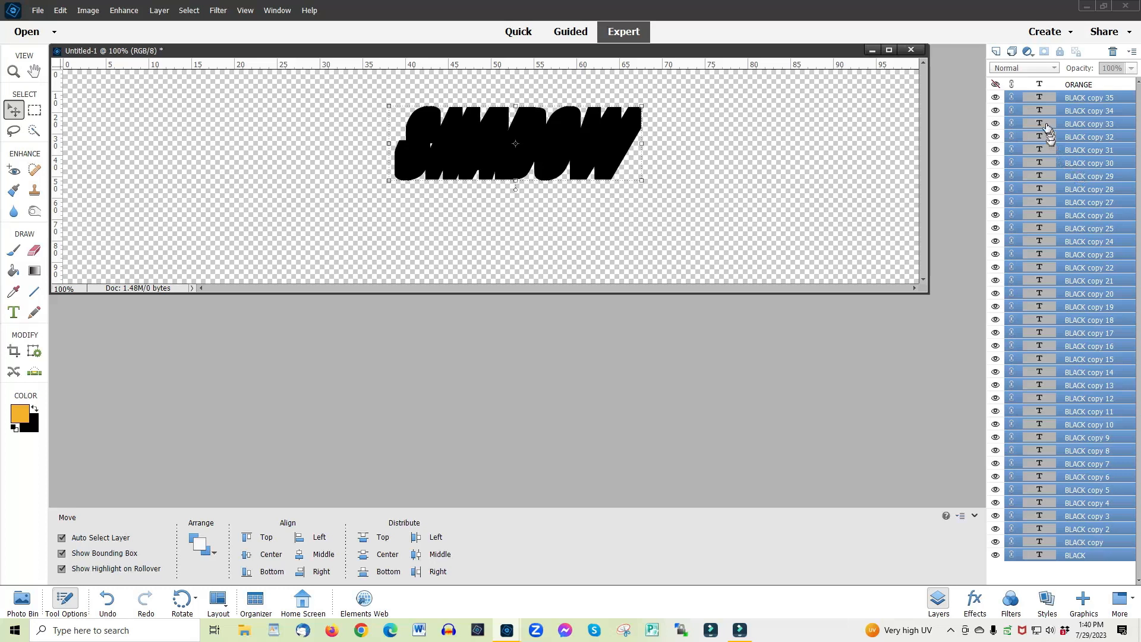
pyautogui.click(1012, 52)
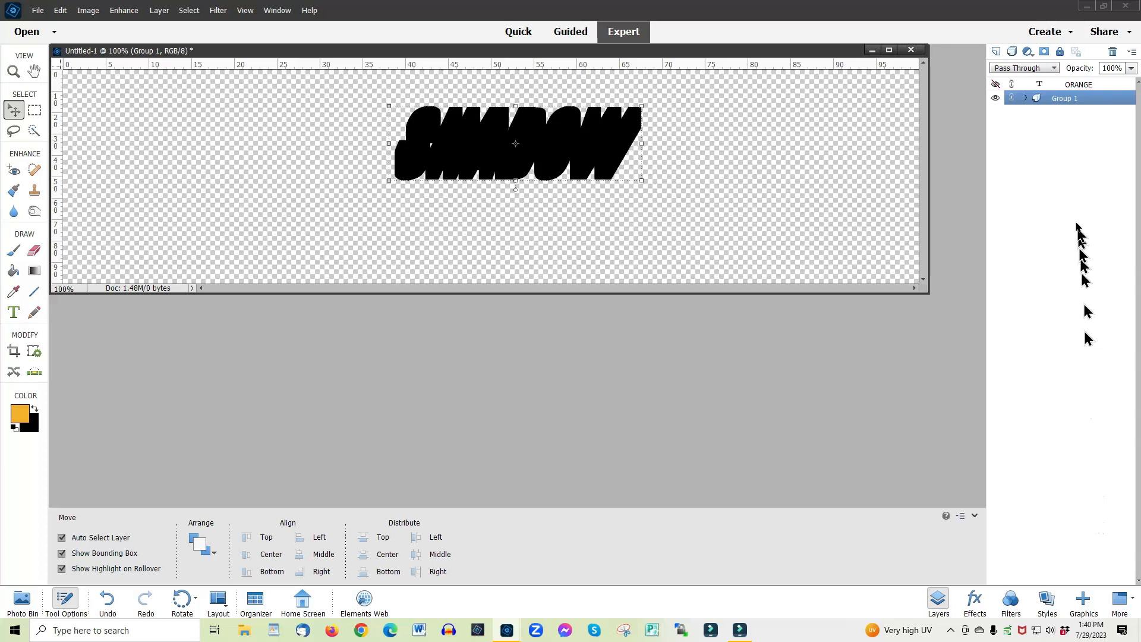
pyautogui.click(1093, 102)
pyautogui.click(1075, 103)
pyautogui.click(1067, 100)
pyautogui.doubleClick(1066, 99)
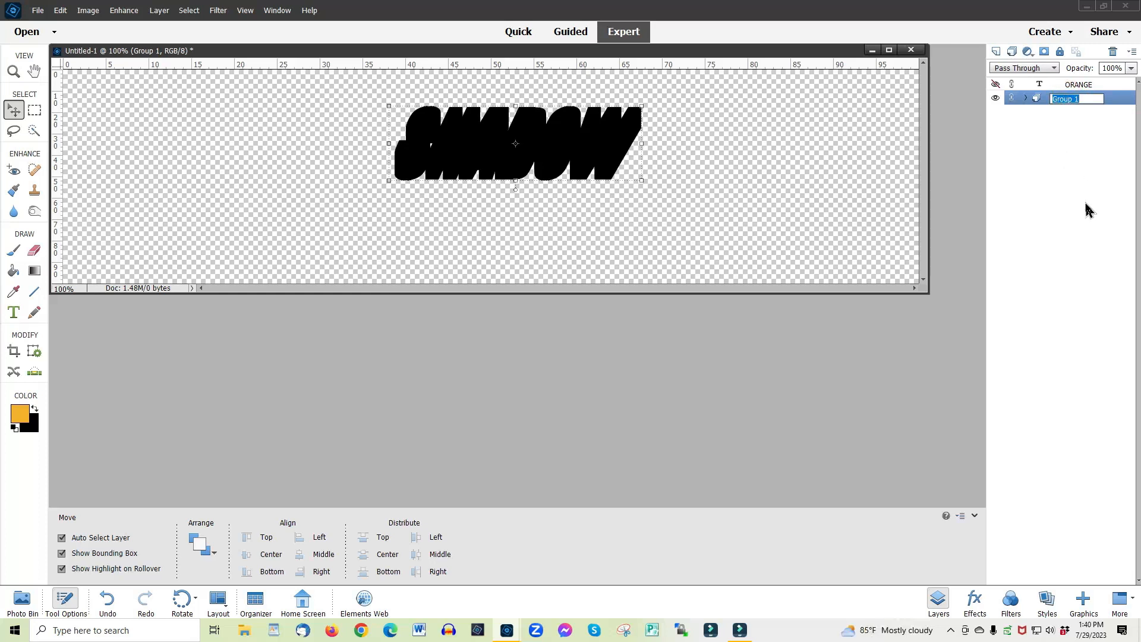
pyautogui.write('BLACK GROUP')
pyautogui.click(1087, 211)
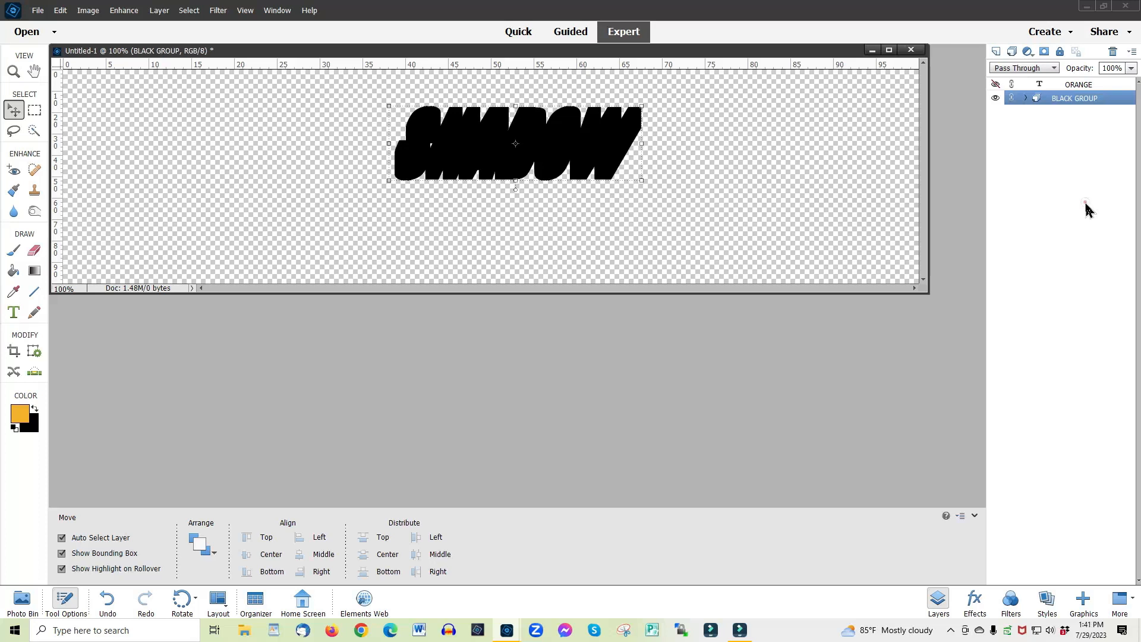
# With BLACK GROUP hidden and ORANGE shown, skew the orange text's upper edge rightward to about the same slant as the black text.
pyautogui.click(995, 84)
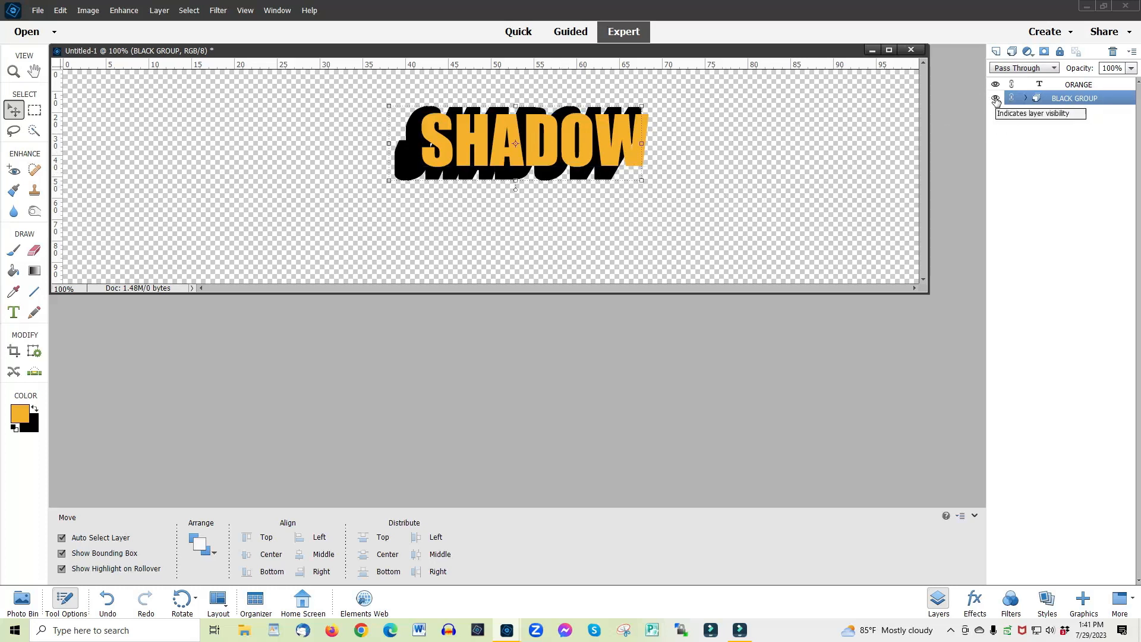
pyautogui.click(996, 99)
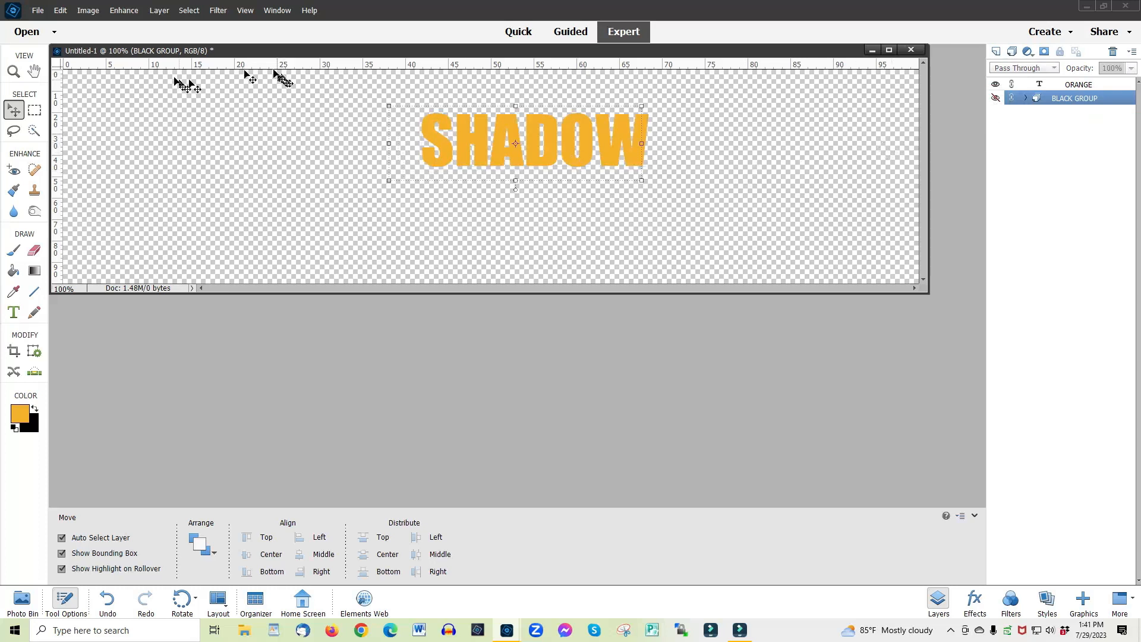
pyautogui.click(88, 10)
pyautogui.moveTo(114, 36)
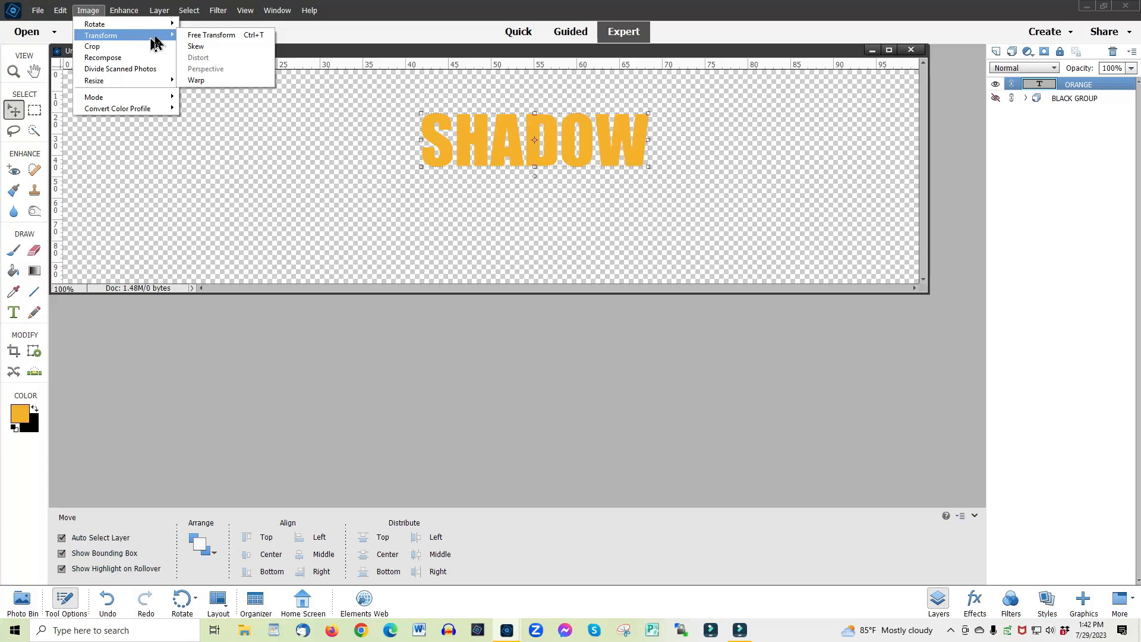
pyautogui.click(189, 45)
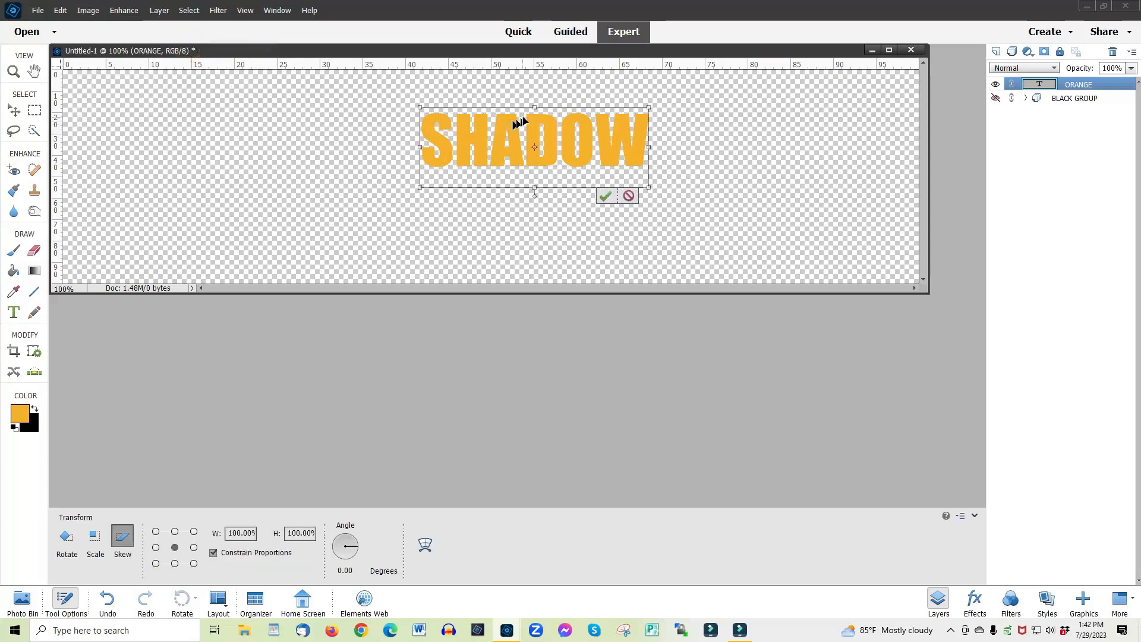
pyautogui.moveTo(535, 108); pyautogui.dragTo(571, 101)
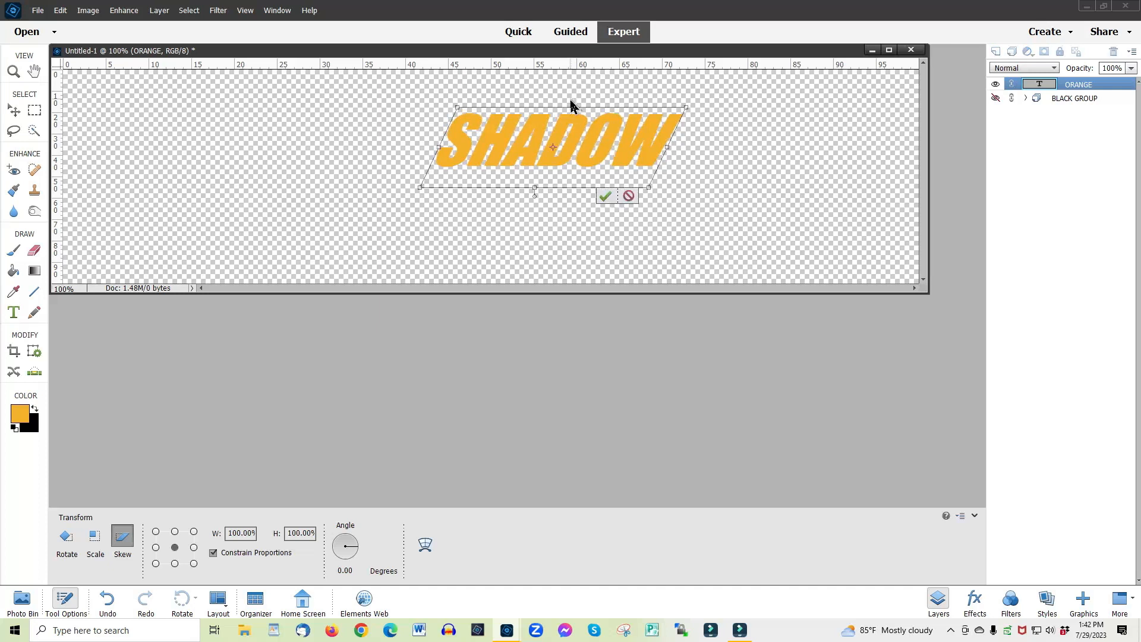
pyautogui.click(606, 197)
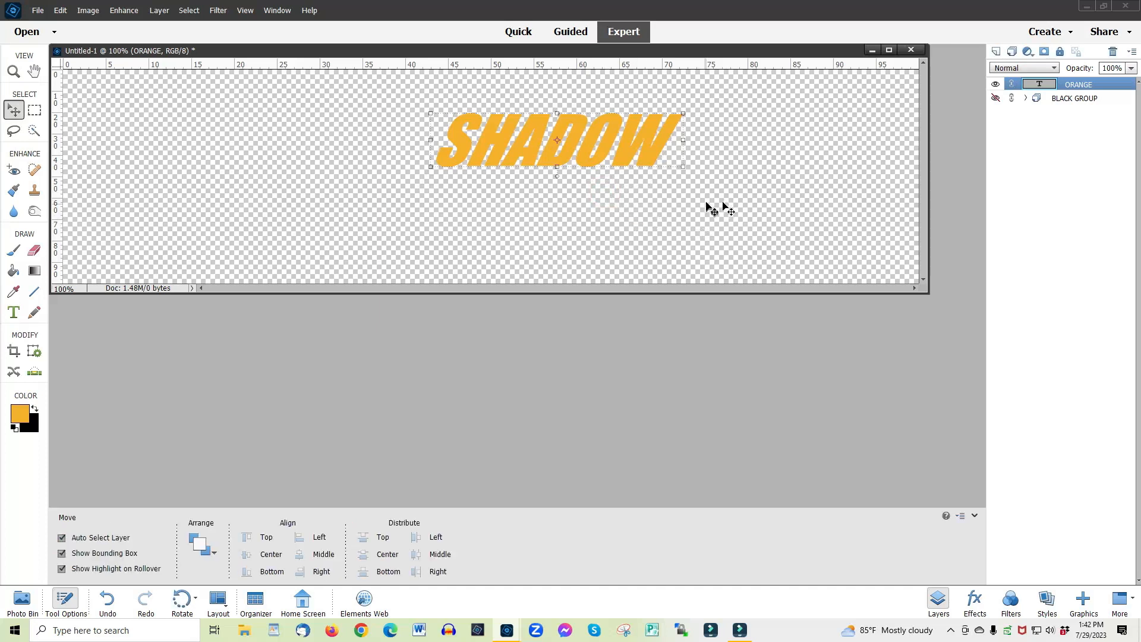
# Show BLACK GROUP and move the orange text onto the upper face of the black shadow, aligned with its upper edge.
pyautogui.click(995, 99)
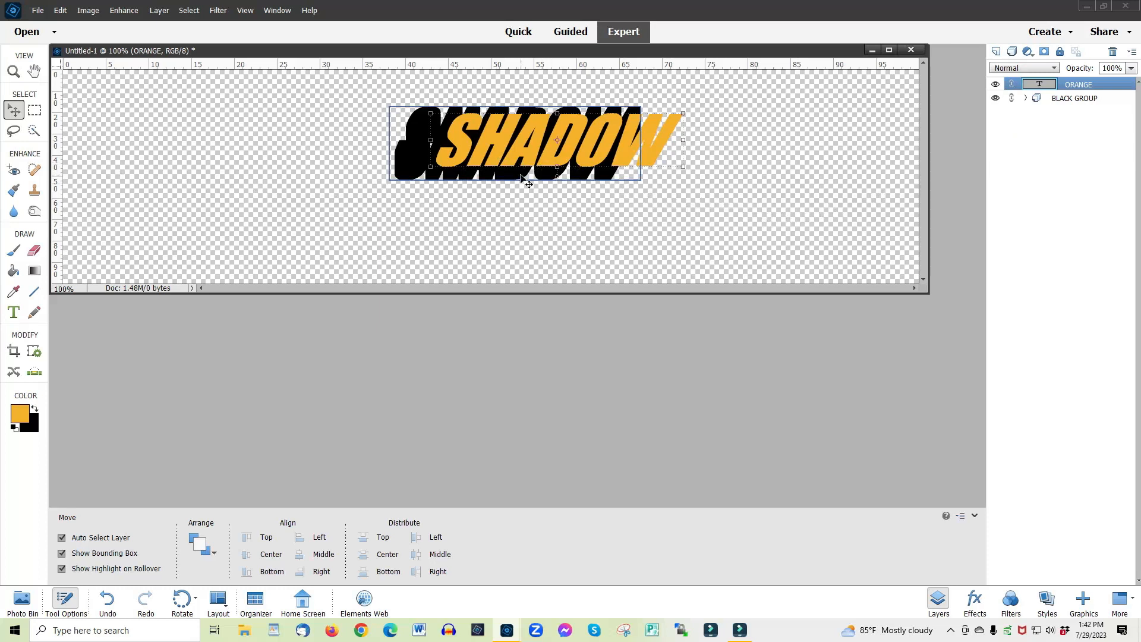
pyautogui.moveTo(541, 135); pyautogui.dragTo(502, 126)
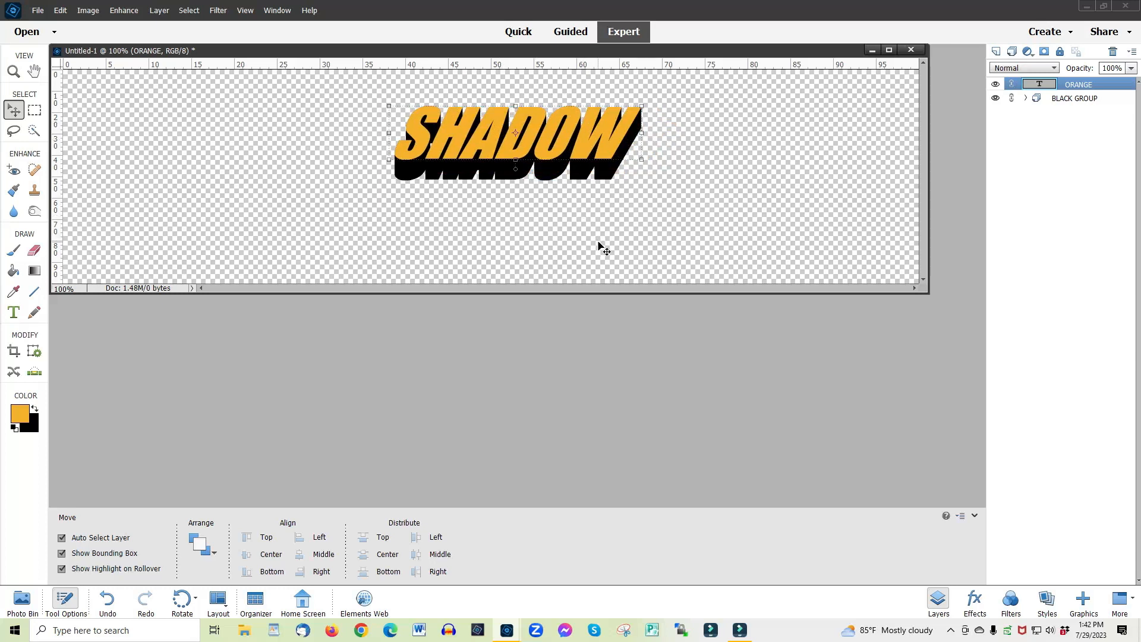
pyautogui.click(459, 229)
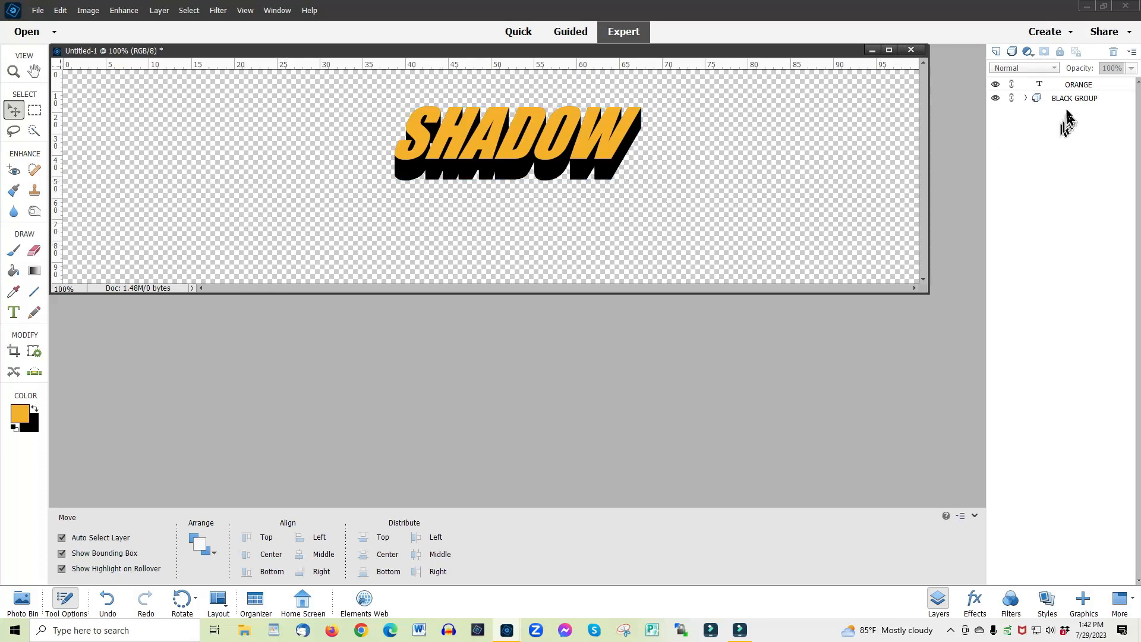
# In the ORANGE layer's style settings, set the lighting angle to 56° and enable a 1 px outside stroke.
pyautogui.click(1077, 86)
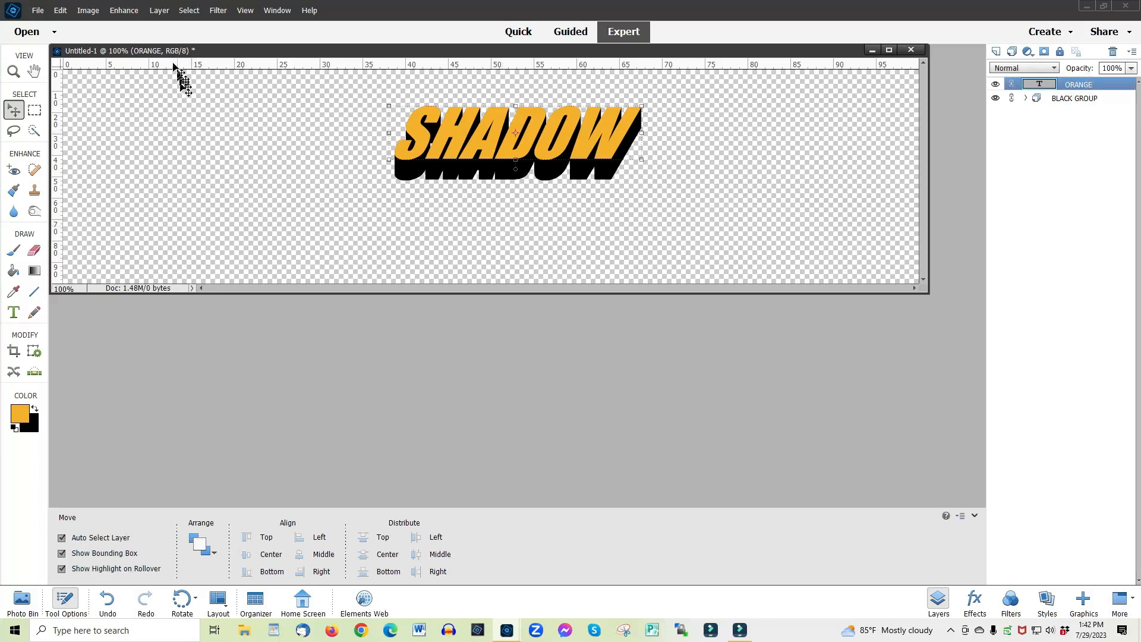
pyautogui.click(162, 12)
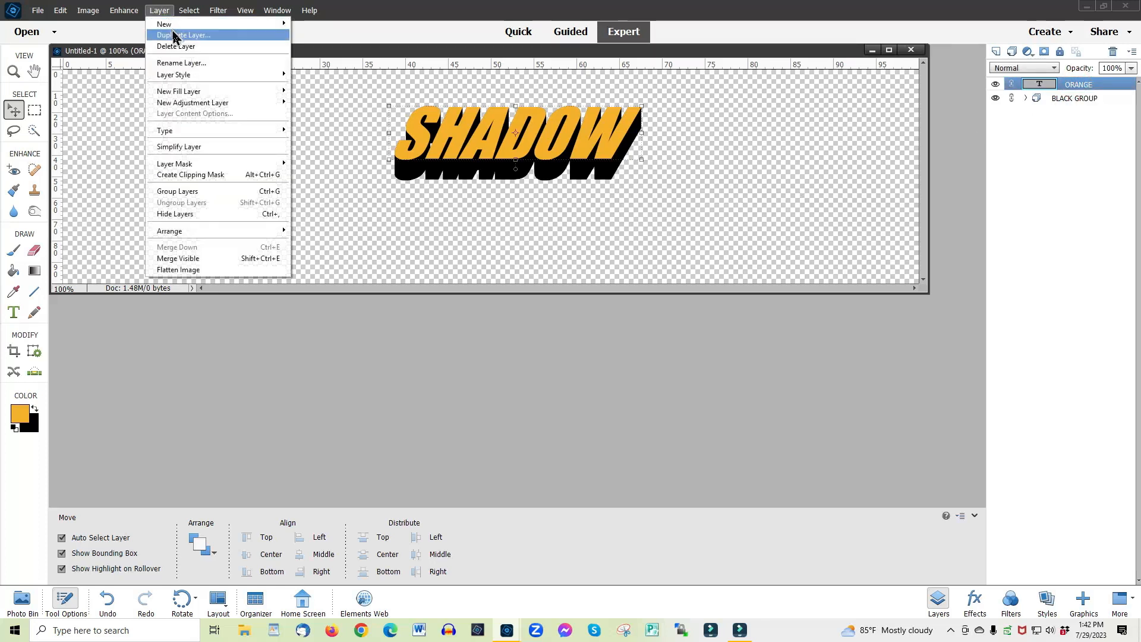
pyautogui.moveTo(232, 79)
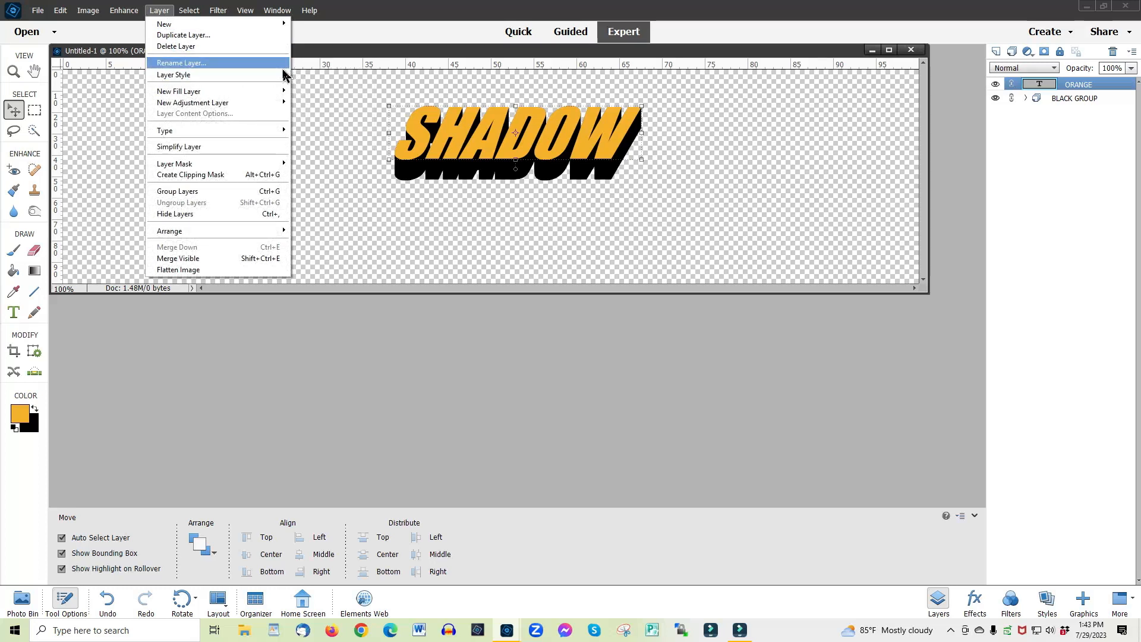
pyautogui.click(301, 75)
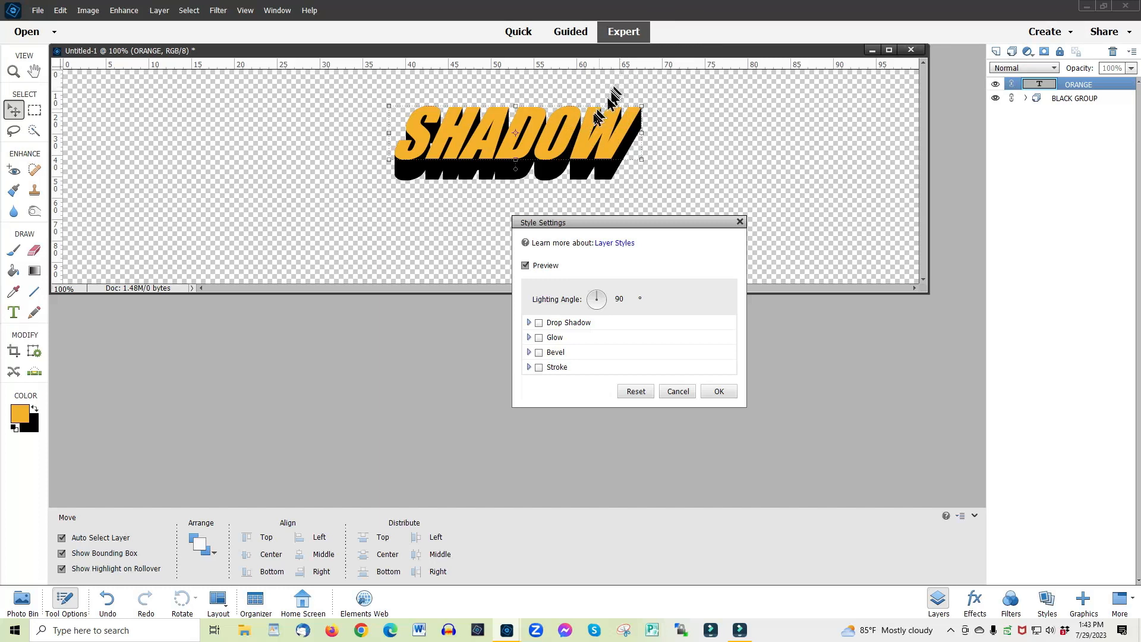
pyautogui.click(604, 297)
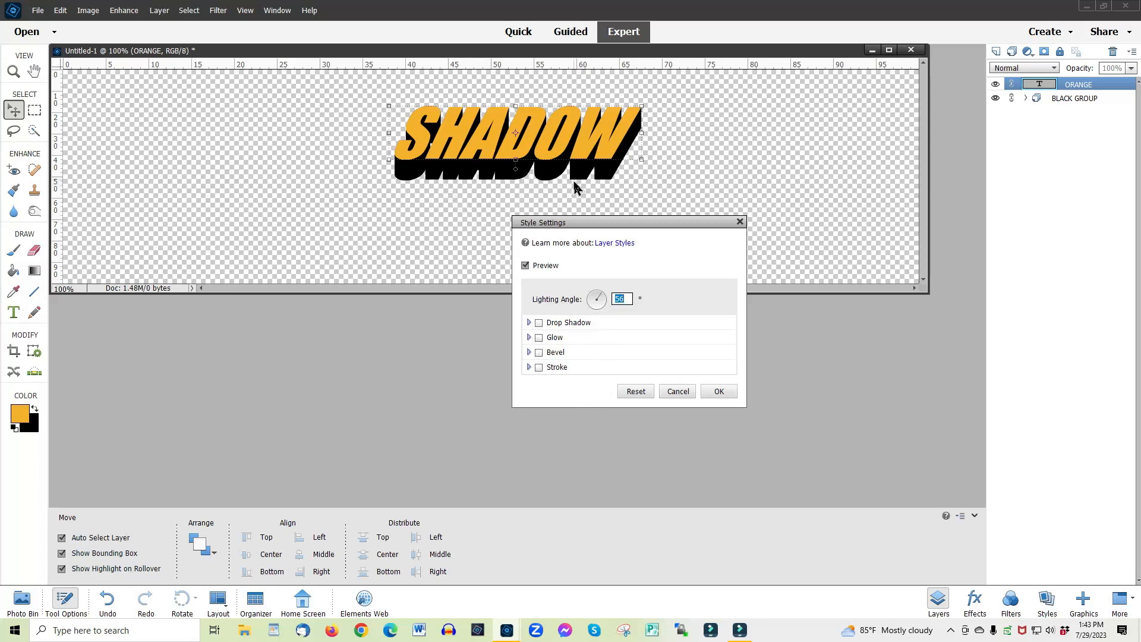
pyautogui.click(539, 368)
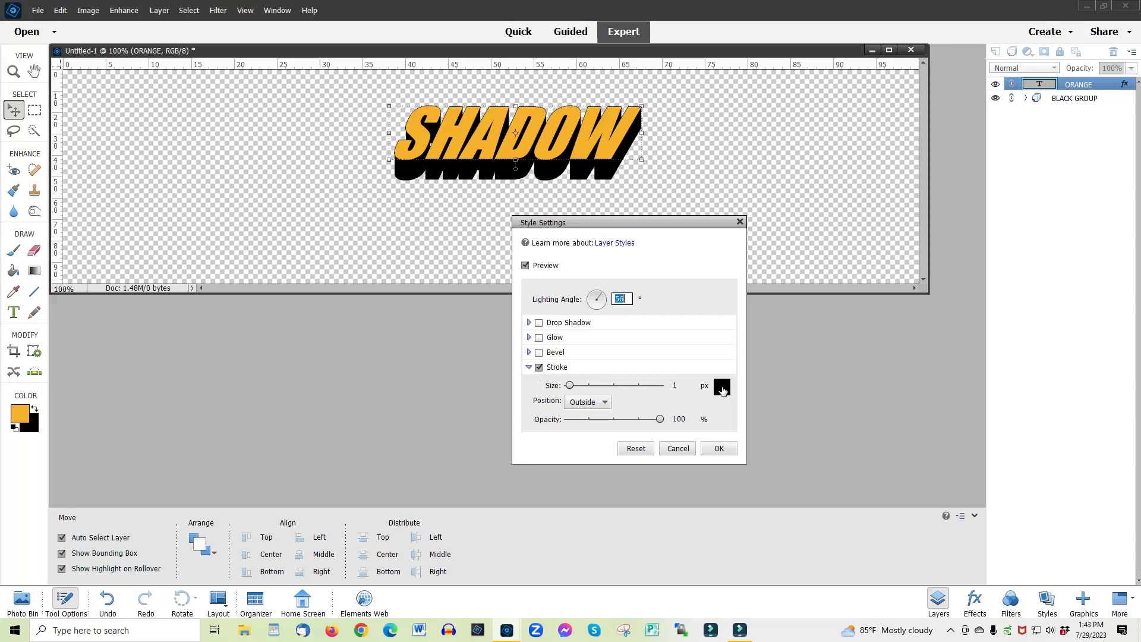
# Change the ORANGE layer's stroke color to light blue #6179f4 and set the stroke size to 3 px.
pyautogui.click(722, 388)
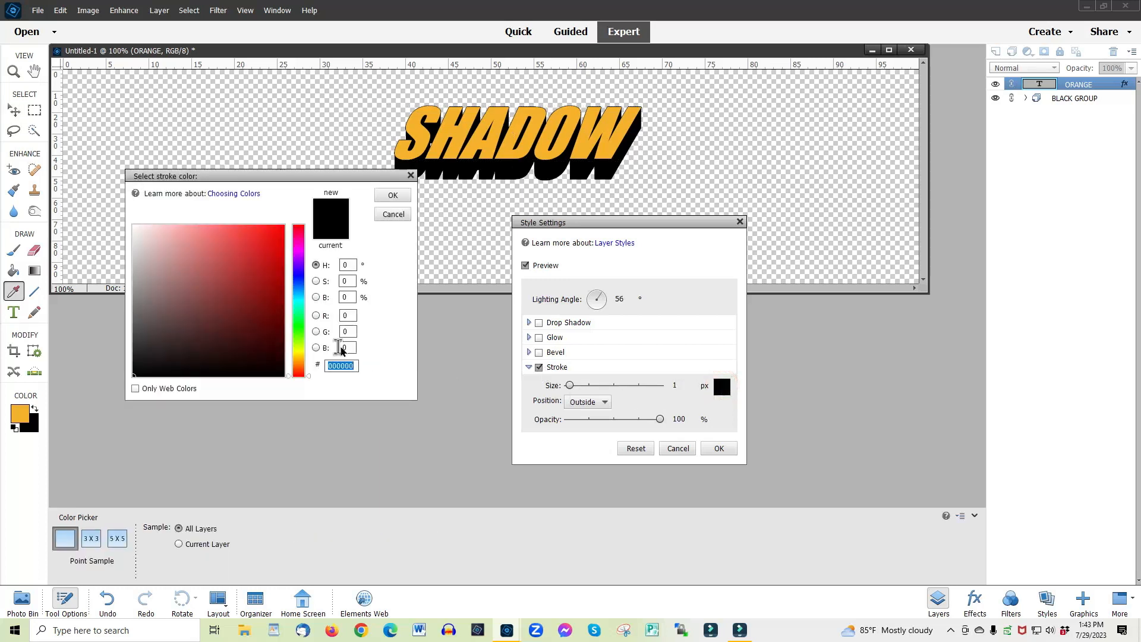
pyautogui.click(300, 273)
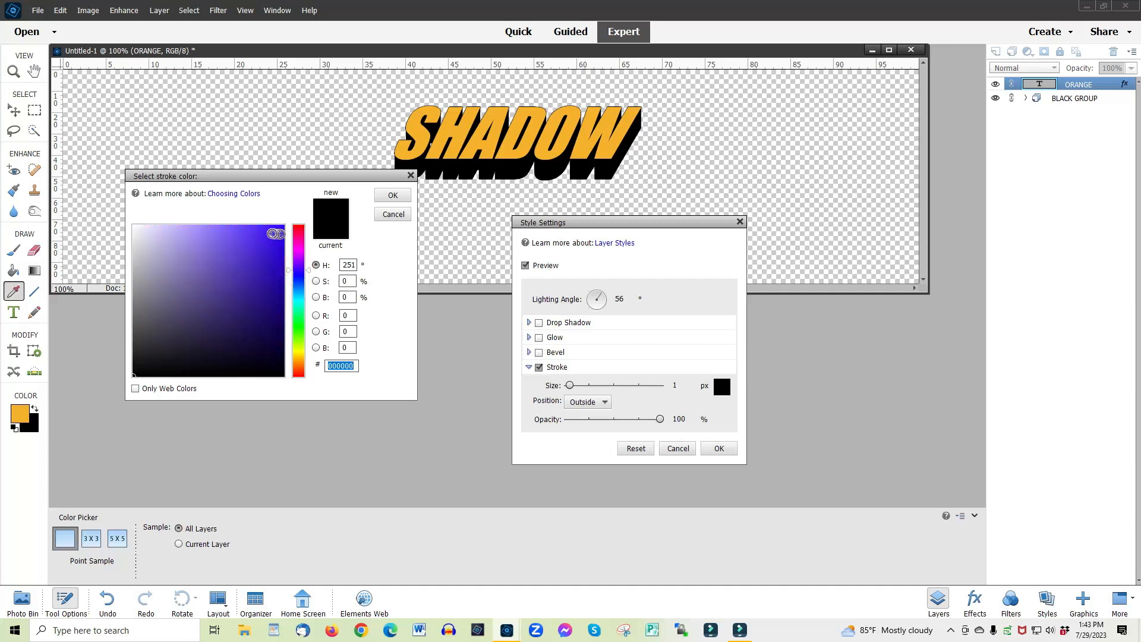
pyautogui.click(256, 231)
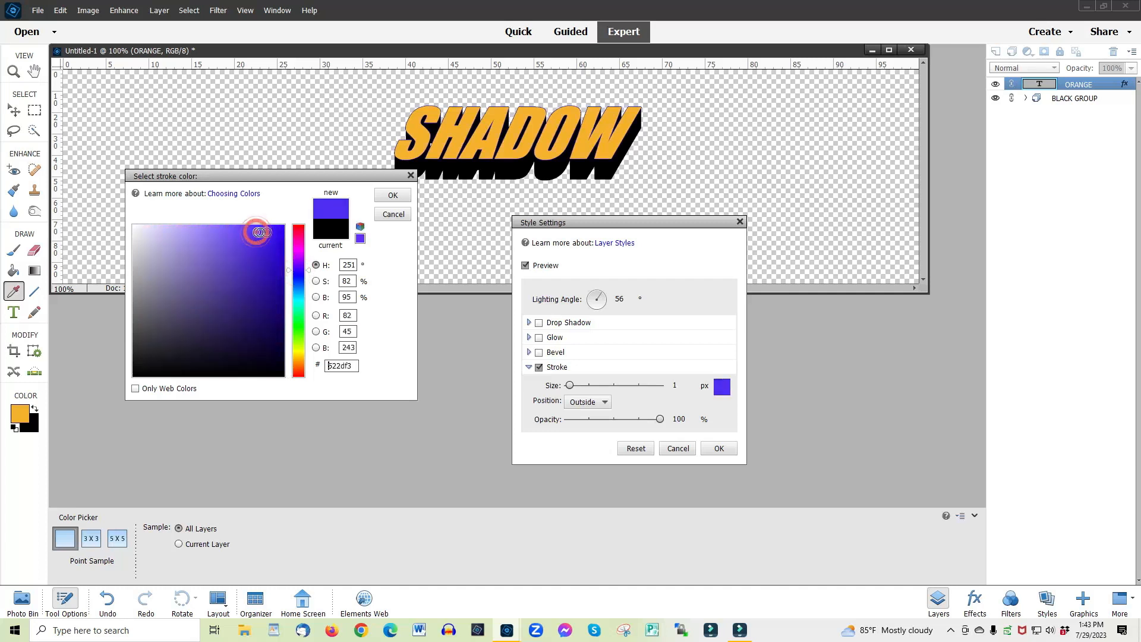
pyautogui.click(224, 232)
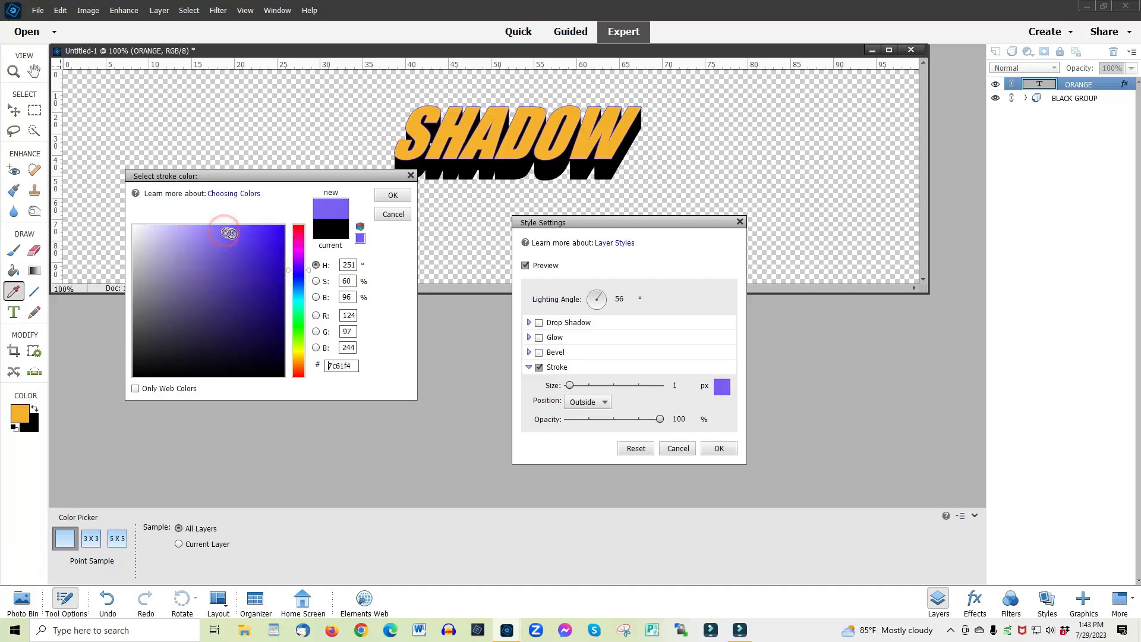
pyautogui.click(298, 279)
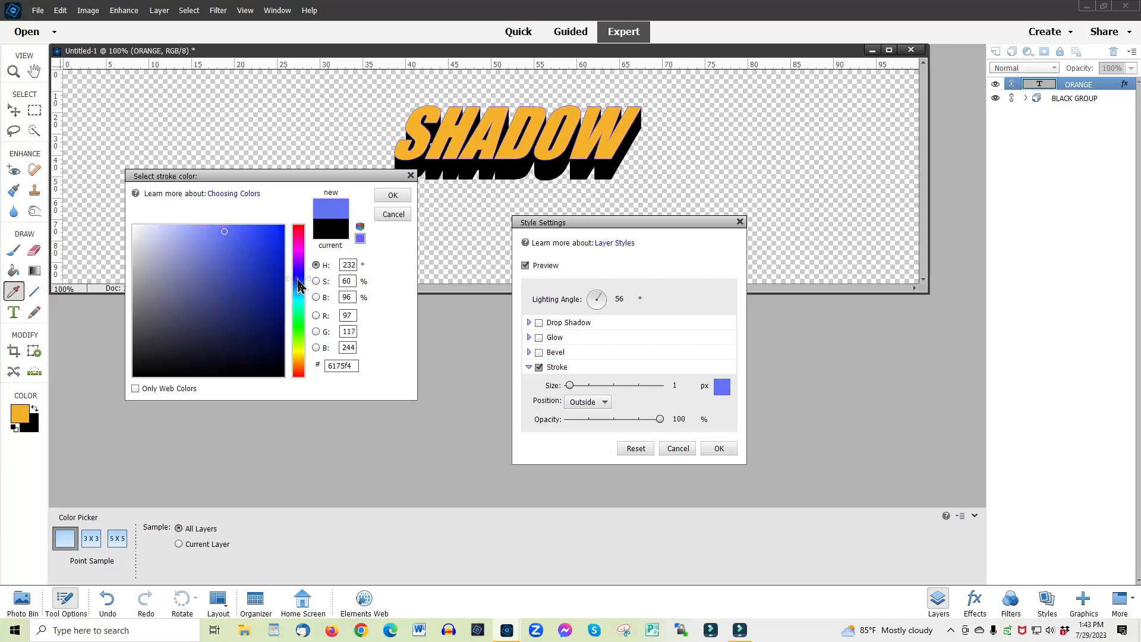
pyautogui.click(298, 281)
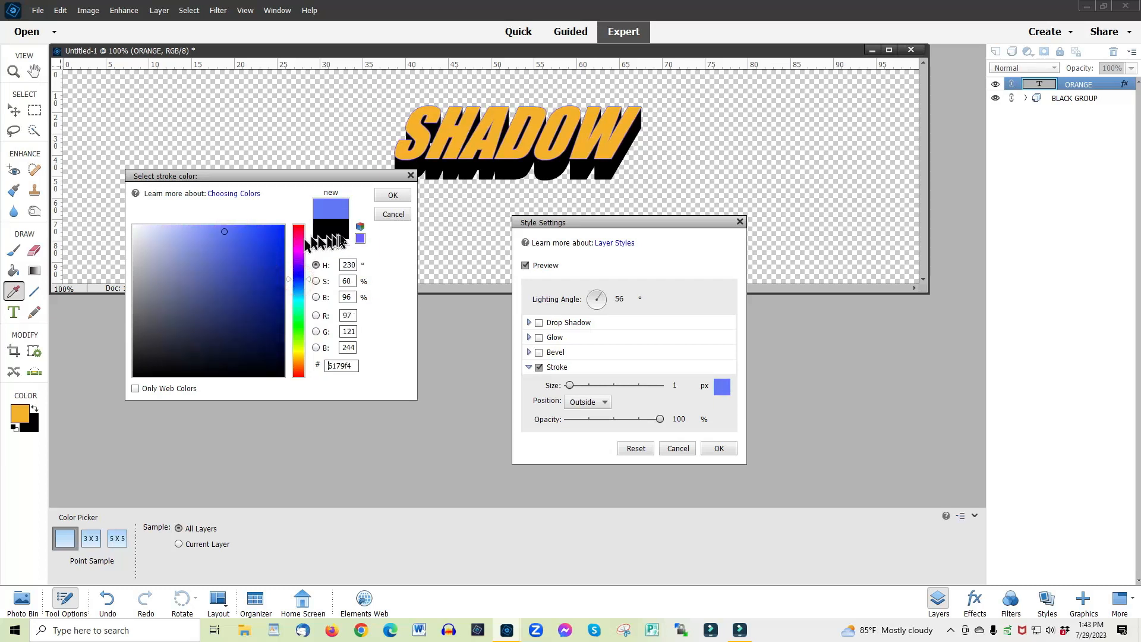
pyautogui.click(394, 196)
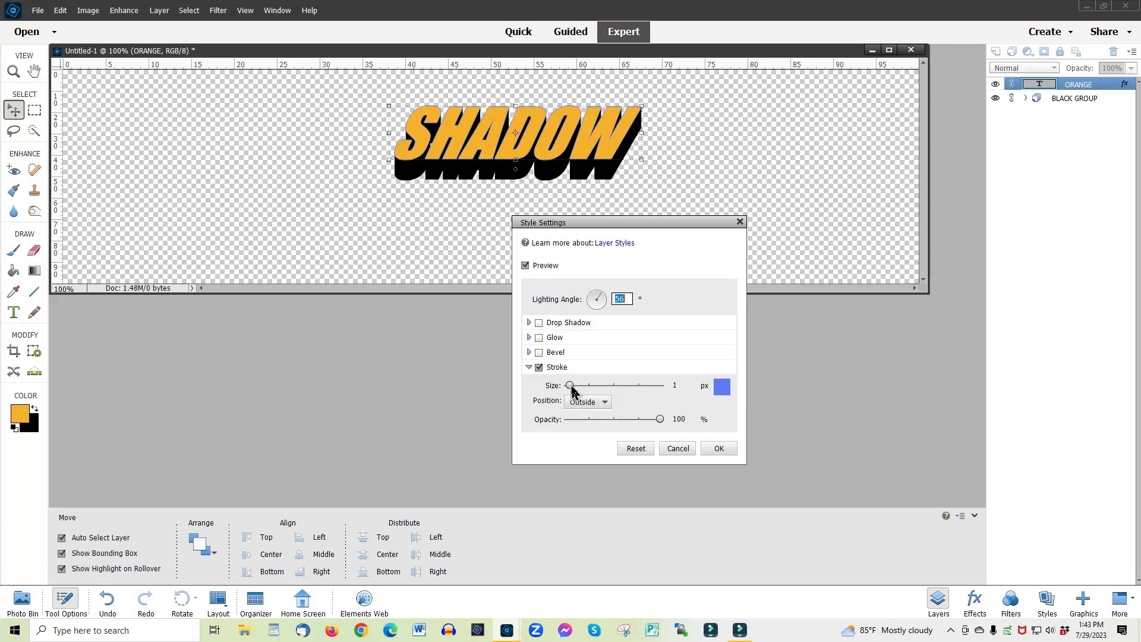
pyautogui.moveTo(572, 389)
pyautogui.mouseDown()
pyautogui.moveTo(582, 390)
pyautogui.moveTo(573, 392)
pyautogui.mouseUp()
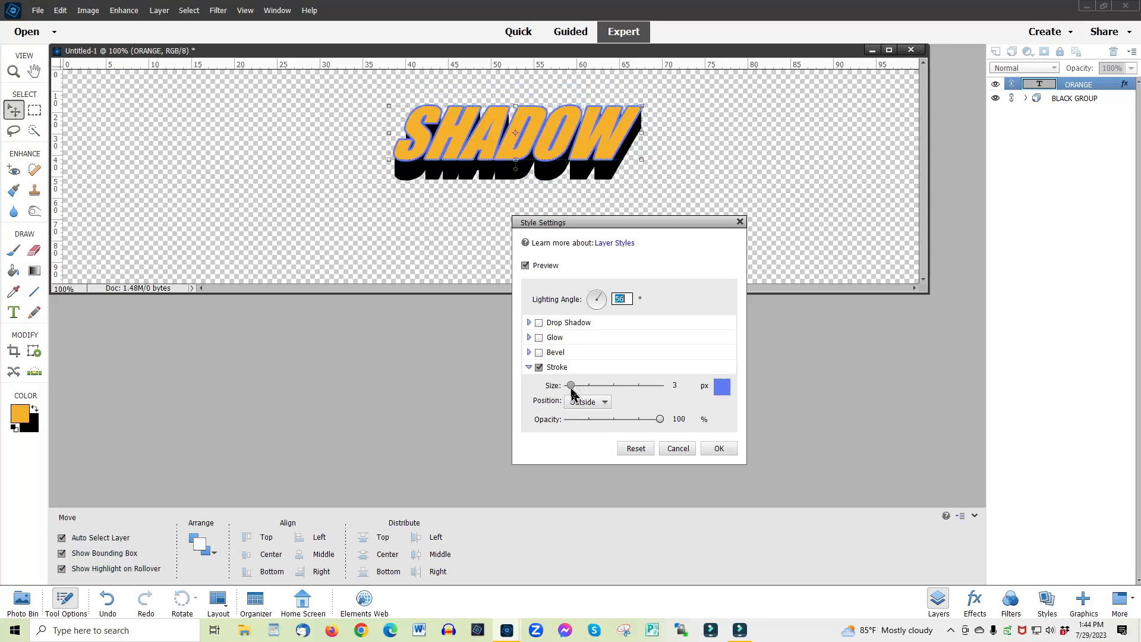
pyautogui.moveTo(571, 389); pyautogui.dragTo(570, 389)
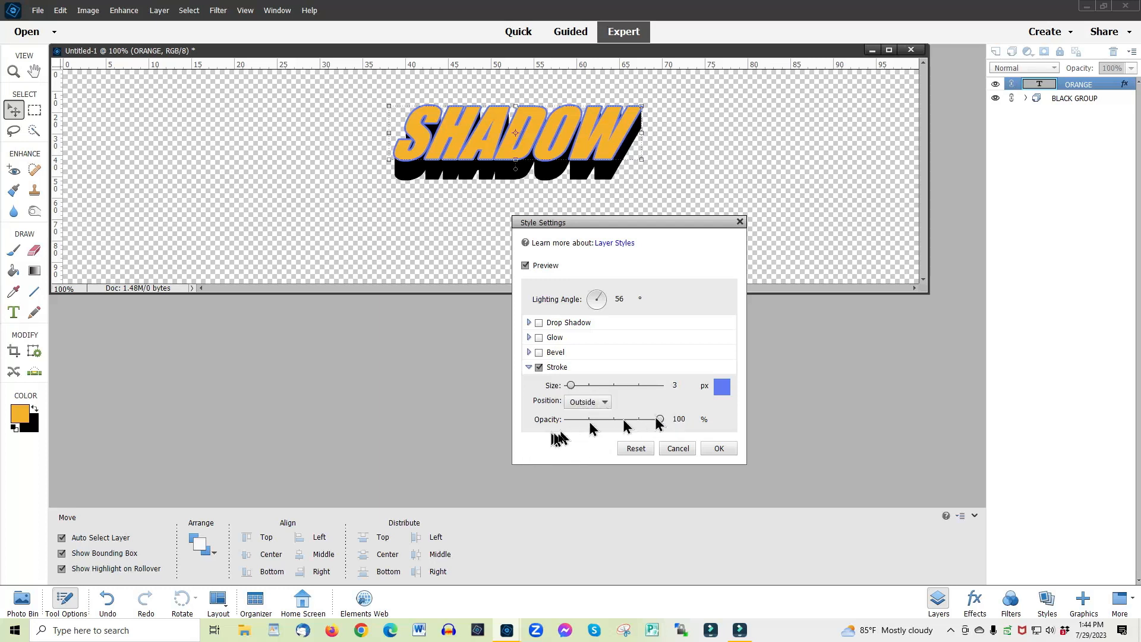
# Add a 7 px bevel with direction Up to the orange text, apply the style settings and deselect the layer.
pyautogui.click(539, 353)
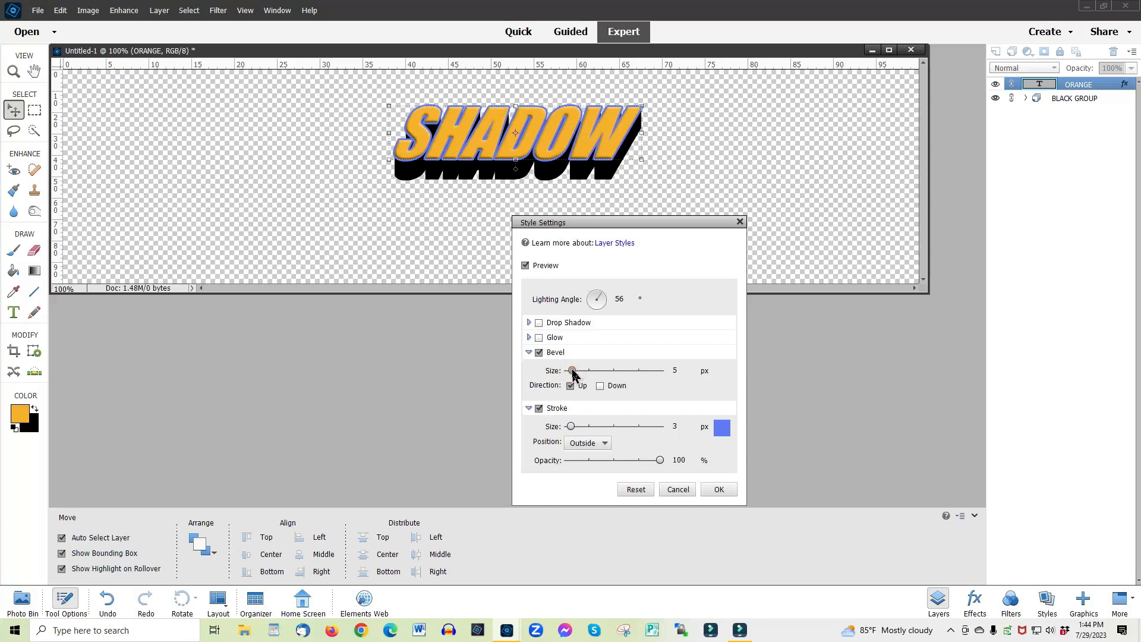
pyautogui.moveTo(575, 374); pyautogui.dragTo(575, 377)
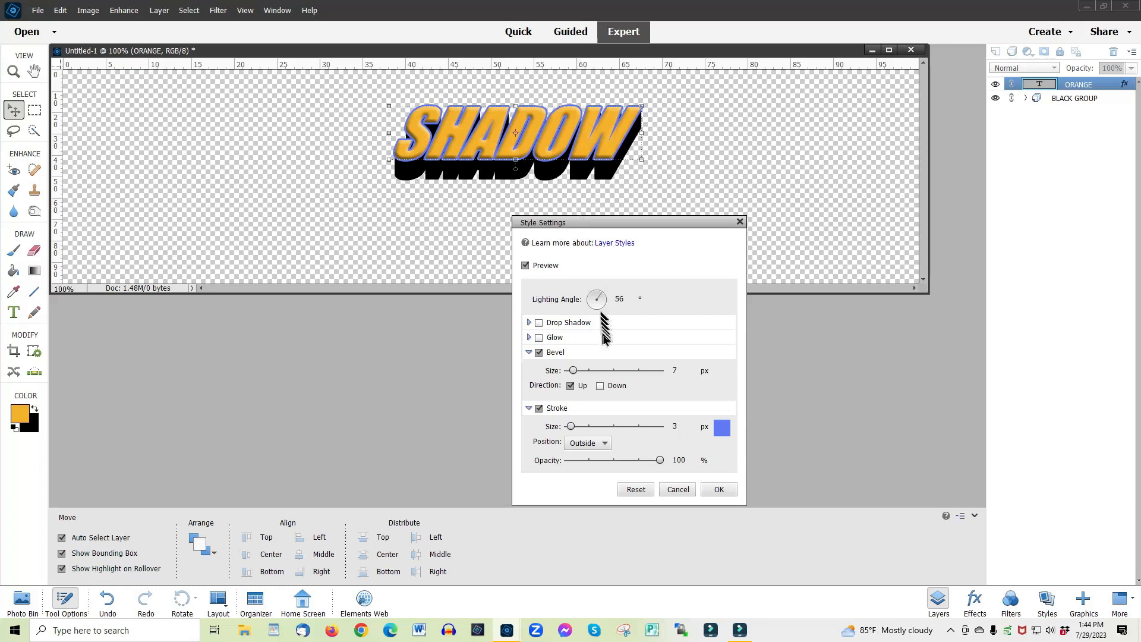
pyautogui.click(717, 491)
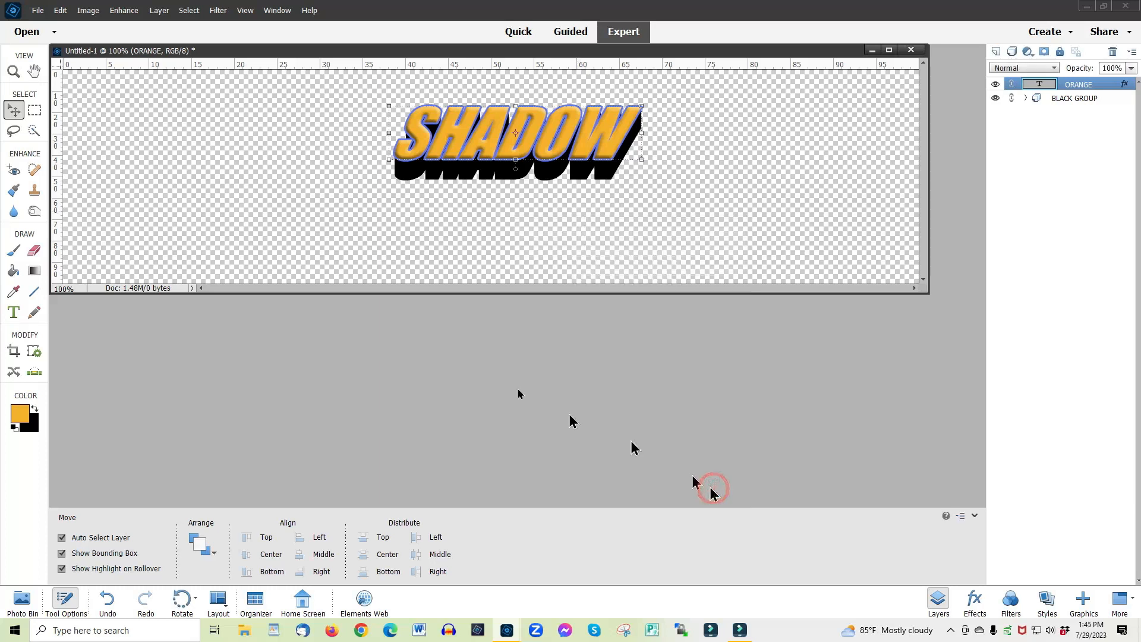
pyautogui.click(366, 255)
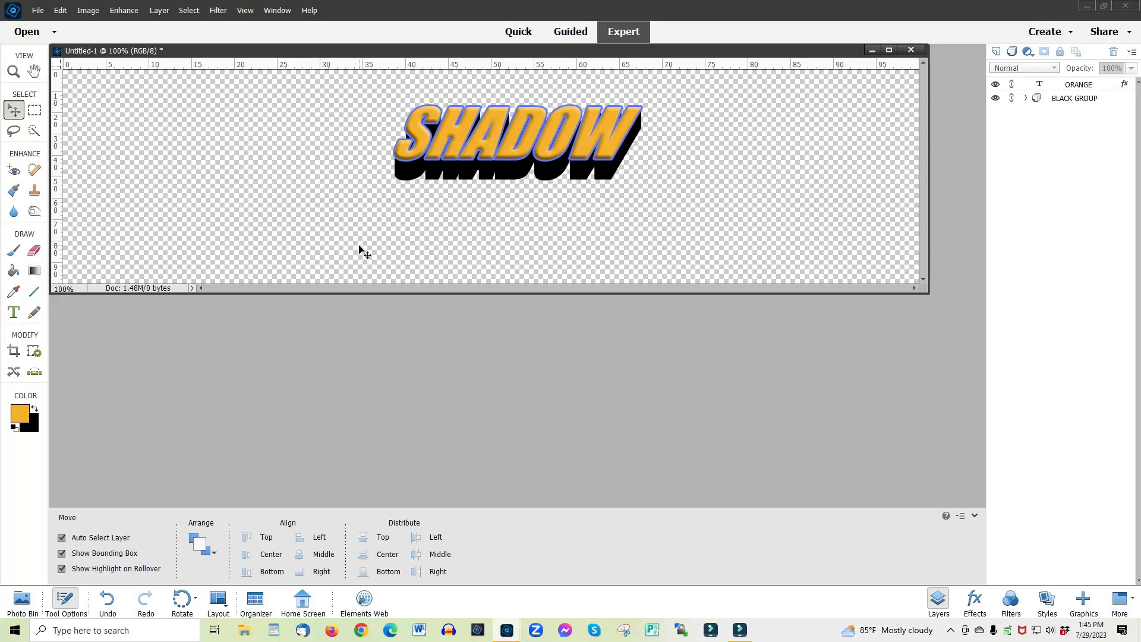
# Crop the canvas with no ratio restriction closely around the SHADOW artwork, leaving a narrow transparent margin on every side.
pyautogui.click(14, 354)
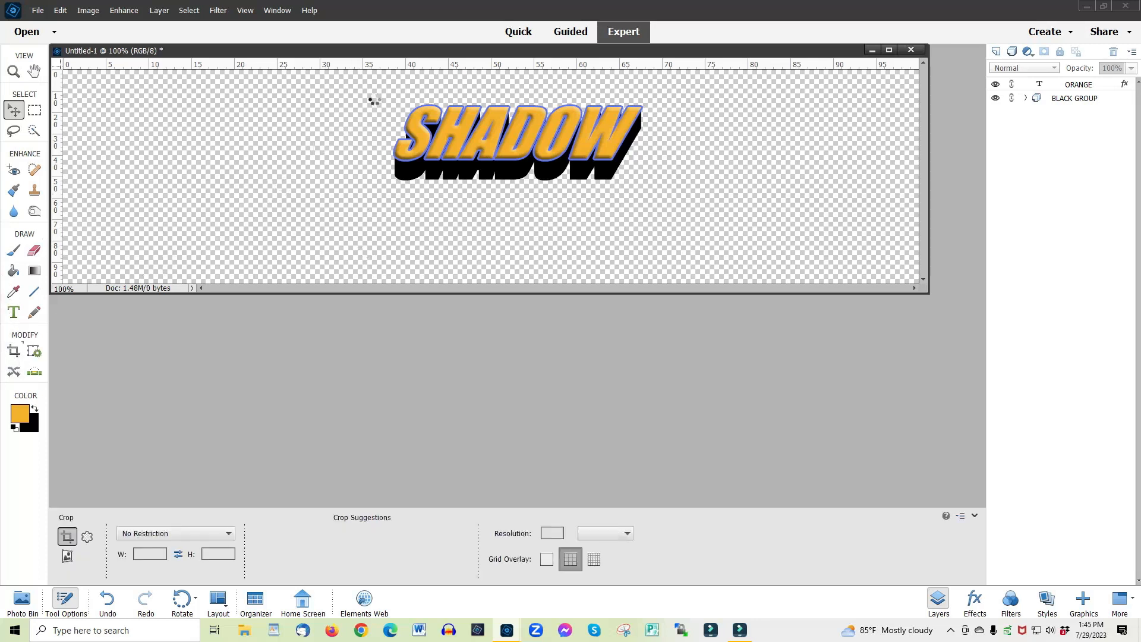
pyautogui.moveTo(509, 78); pyautogui.dragTo(515, 107)
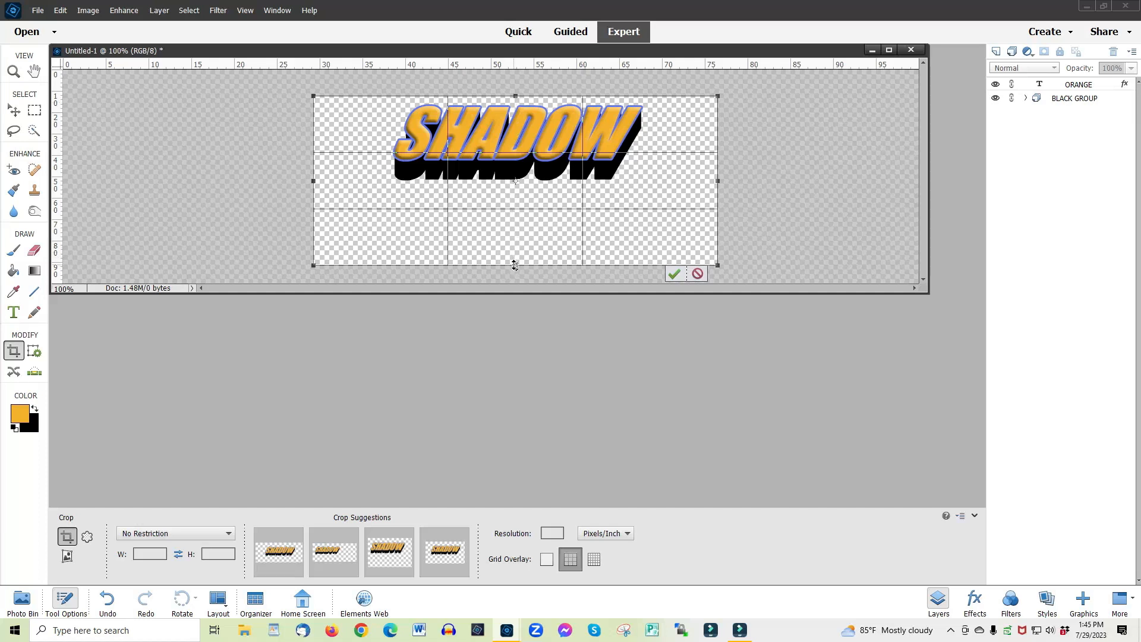
pyautogui.moveTo(517, 267); pyautogui.dragTo(512, 195)
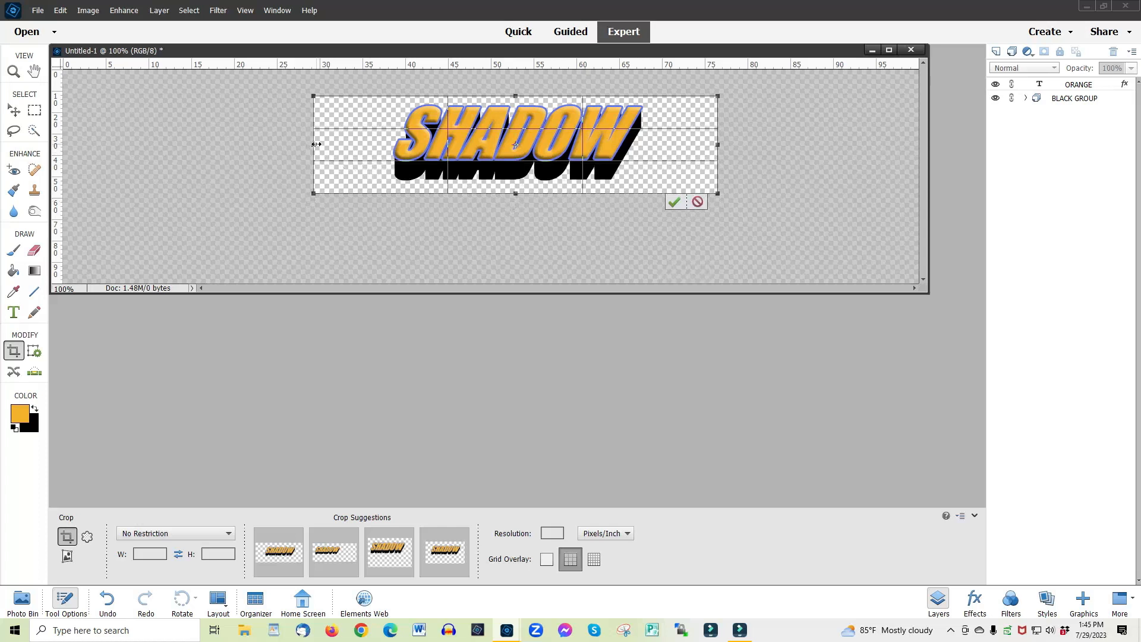
pyautogui.moveTo(316, 144); pyautogui.dragTo(387, 136)
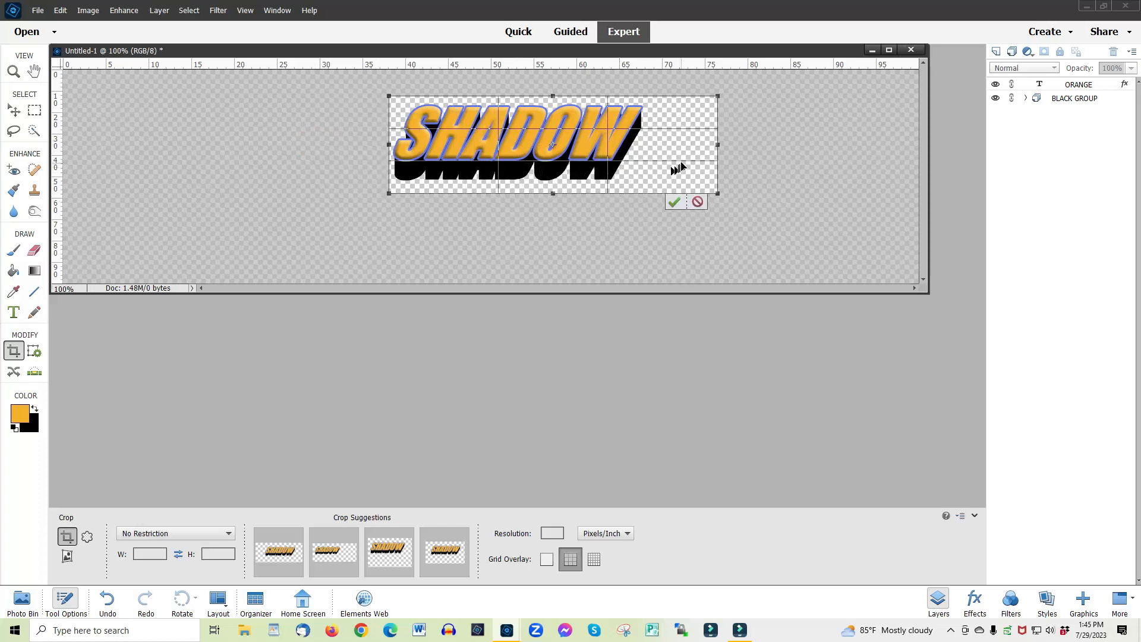
pyautogui.moveTo(720, 144); pyautogui.dragTo(652, 145)
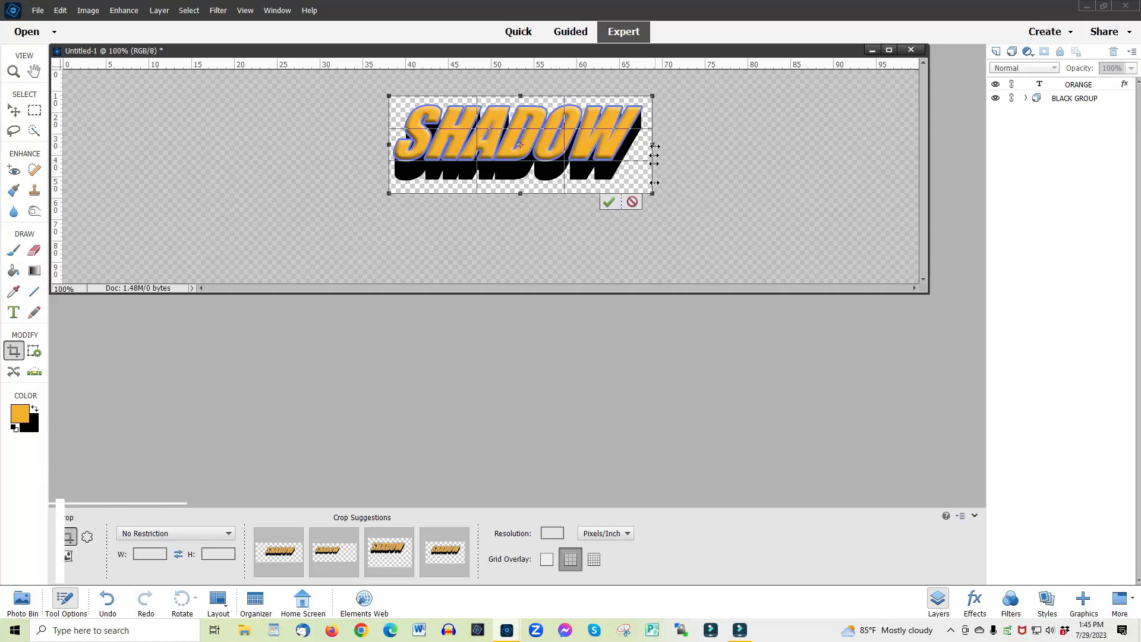
pyautogui.click(608, 204)
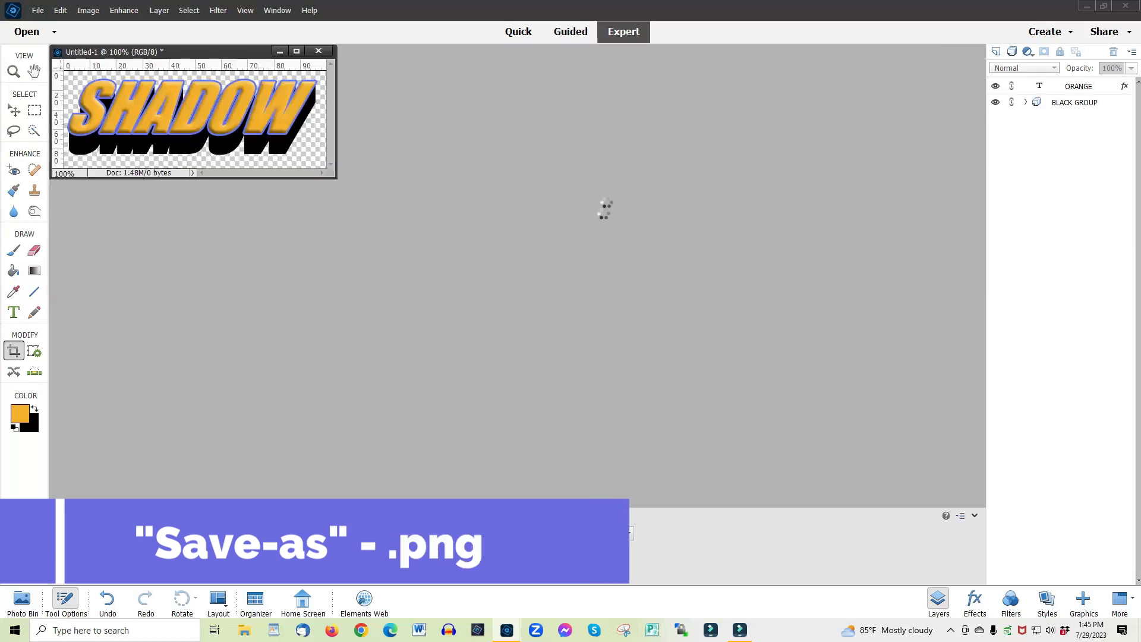